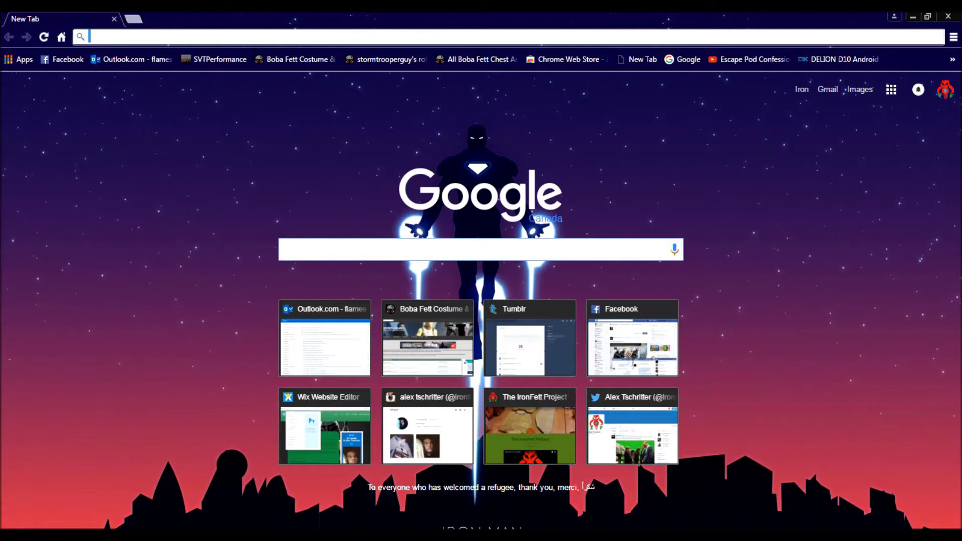
# Search Google for "pepakura viewer" and open the Pepakura Designer download page.
pyautogui.write('Pepakura veiwer')
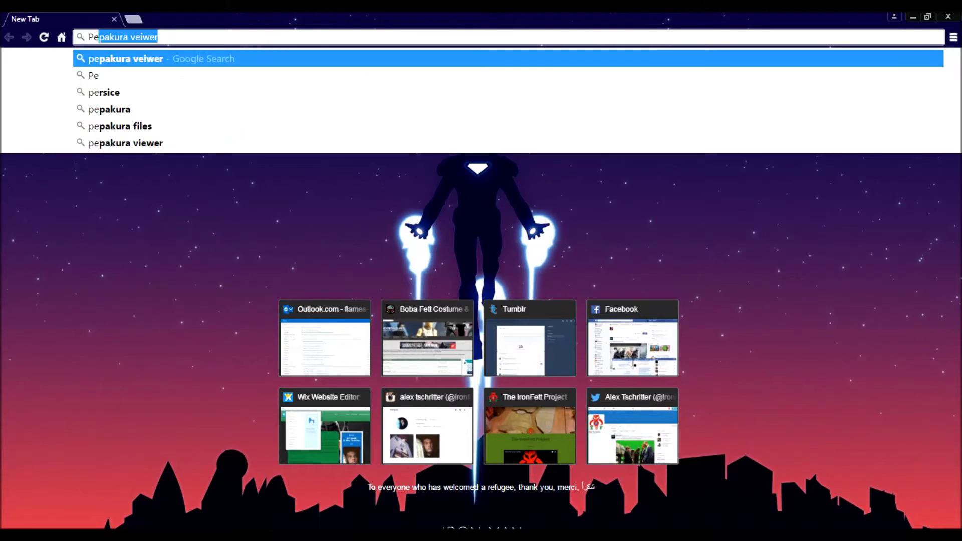
pyautogui.press('Return')
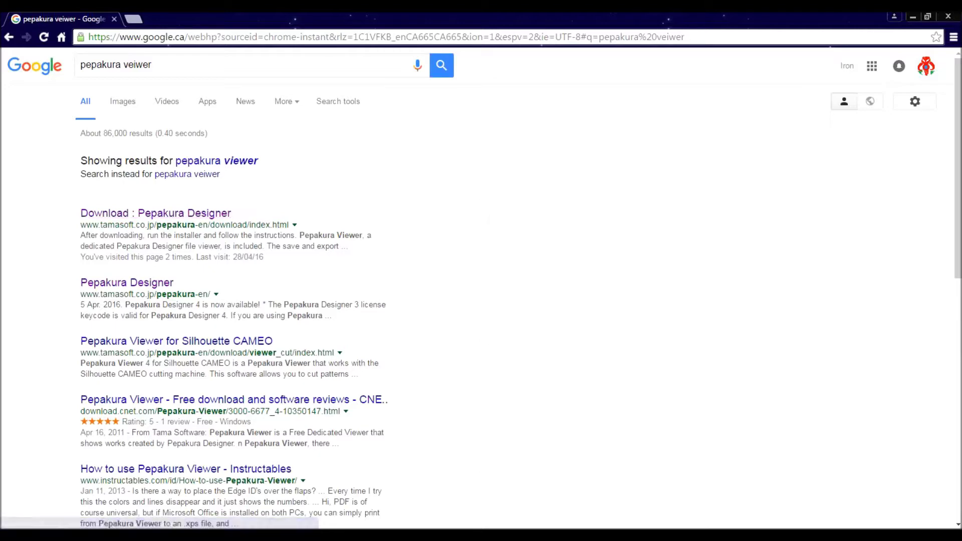
pyautogui.click(216, 161)
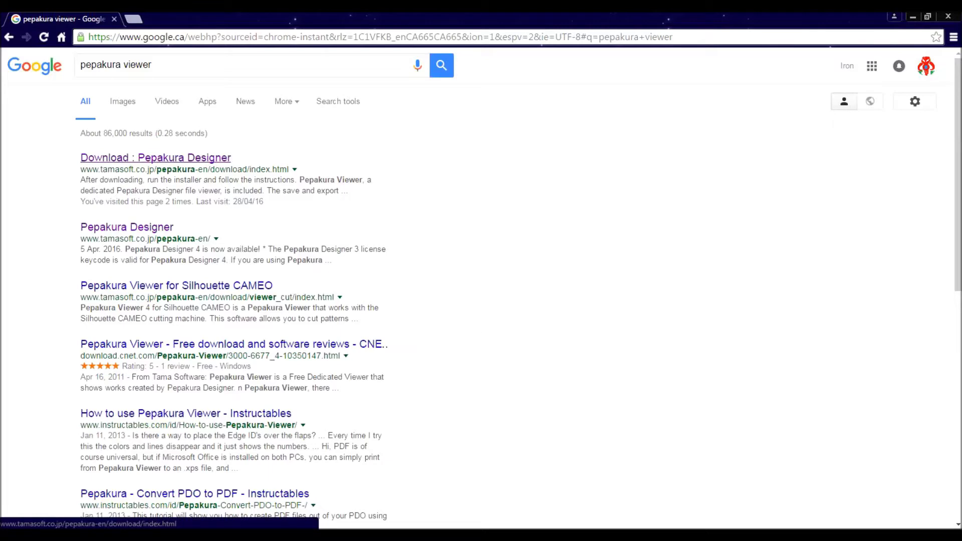
pyautogui.click(156, 158)
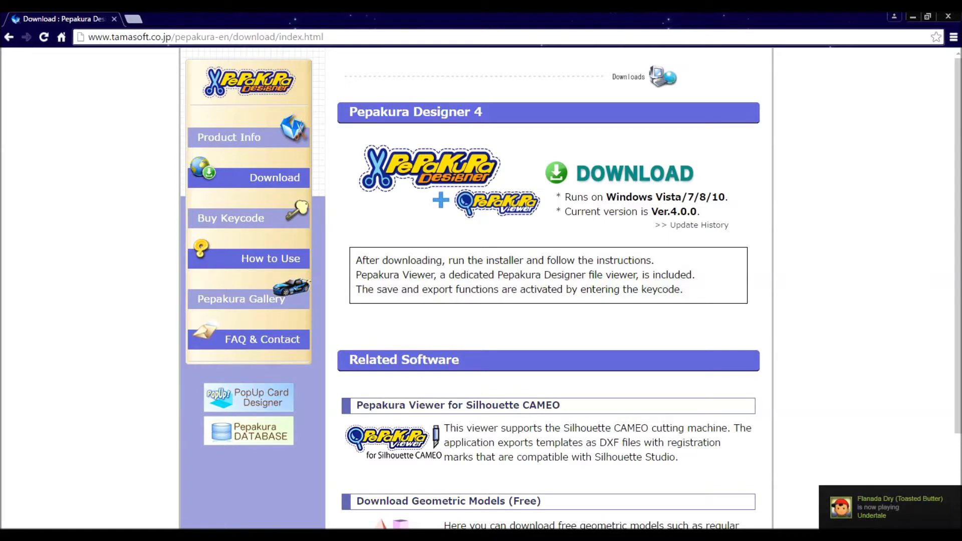
# Look over the Pepakura download page, including the Pepakura Viewer for Silhouette CAMEO and Download Geometric Models (Free) sections.
pyautogui.scroll(-2, 452, 295)
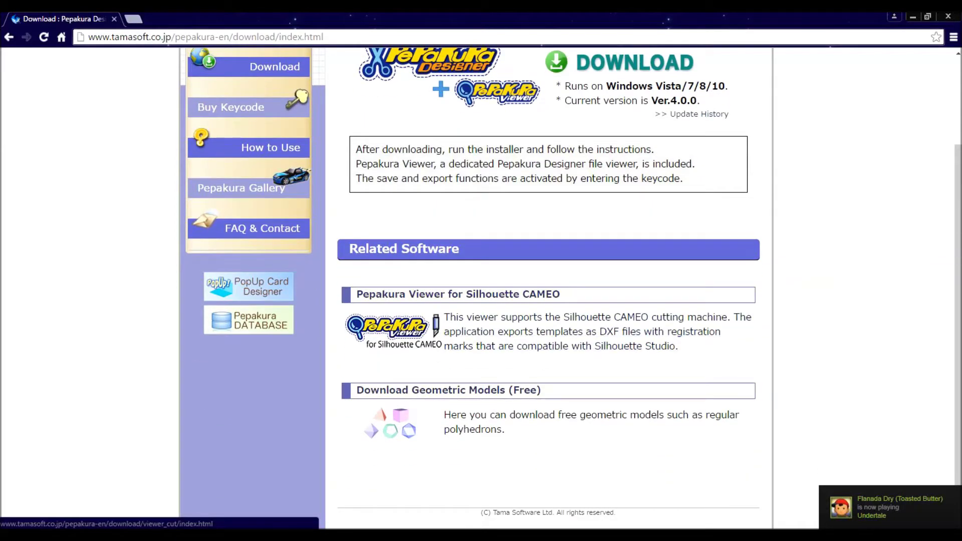
pyautogui.tripleClick(449, 391)
pyautogui.click(449, 390)
pyautogui.tripleClick(449, 390)
pyautogui.click(449, 390)
pyautogui.tripleClick(448, 390)
pyautogui.click(449, 391)
pyautogui.tripleClick(448, 391)
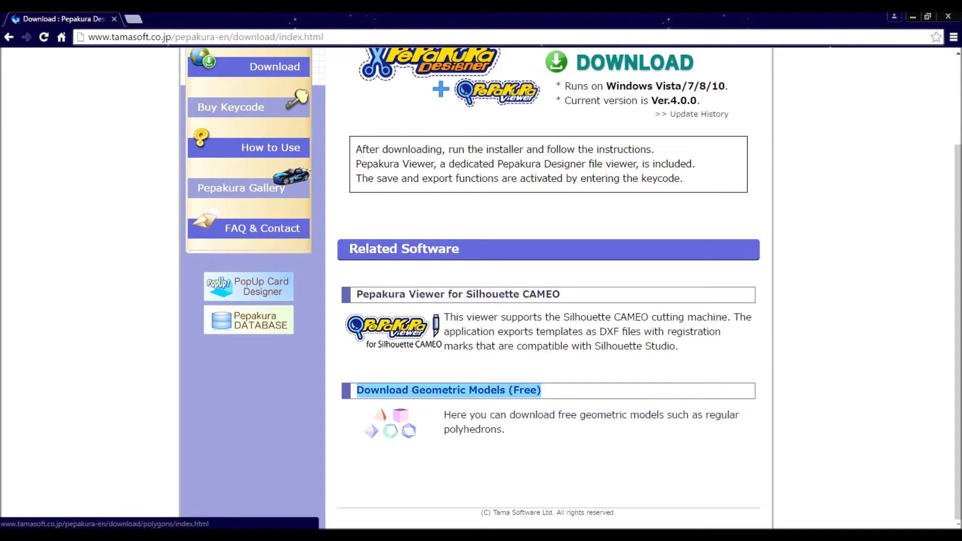
pyautogui.scroll(3, 389, 433)
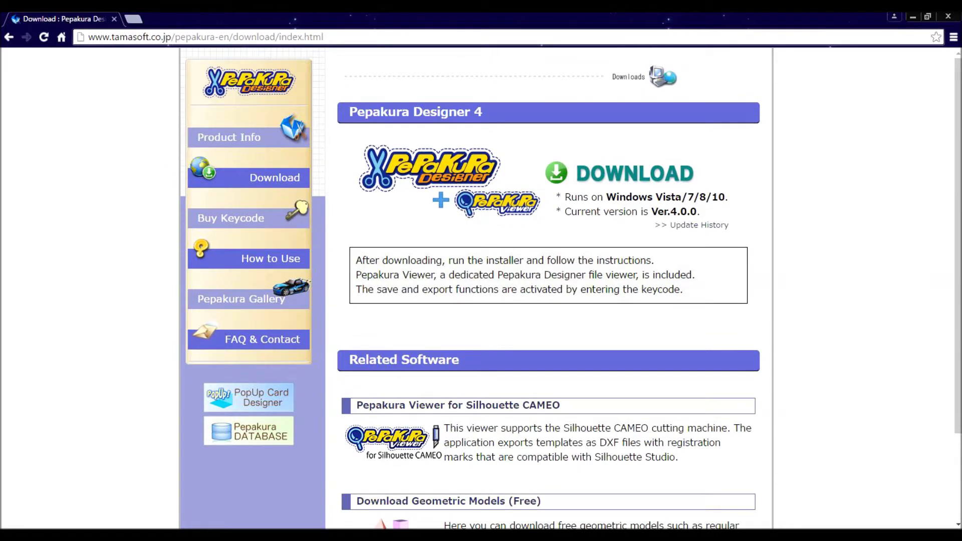
pyautogui.tripleClick(458, 405)
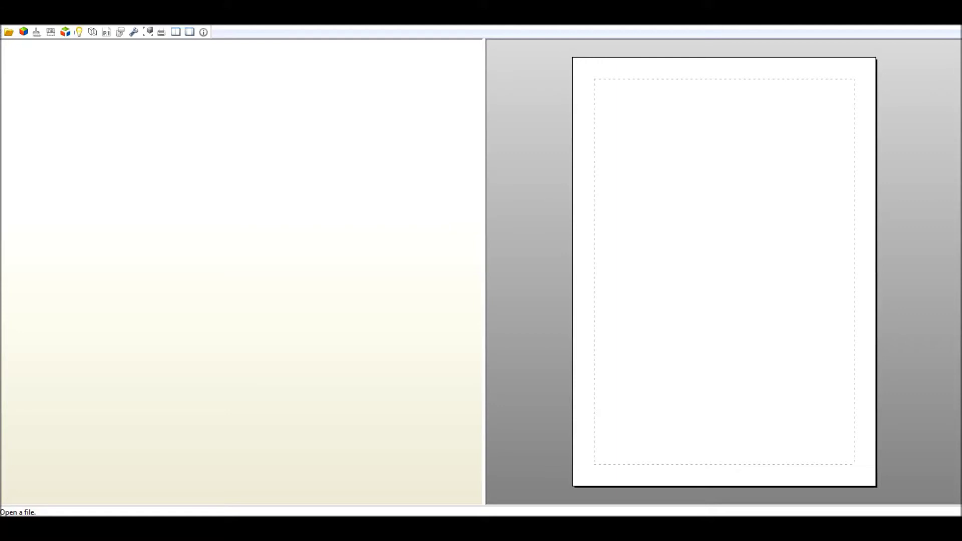
# Switch to Pepakura Viewer and open the file BobaFett_helmet_unfolded_by_fierfek.pdo from the Downloads folder.
pyautogui.click(8, 19)
pyautogui.click(31, 31)
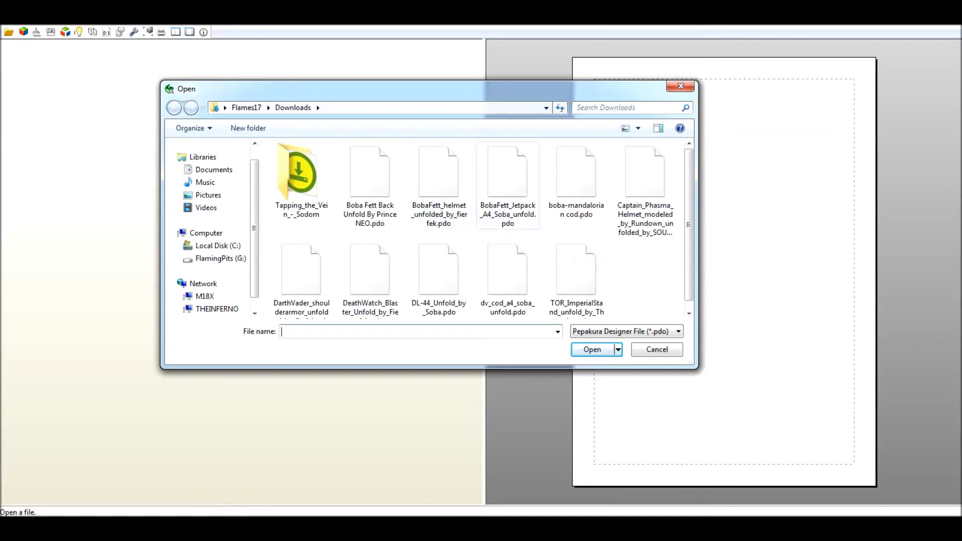
pyautogui.doubleClick(438, 175)
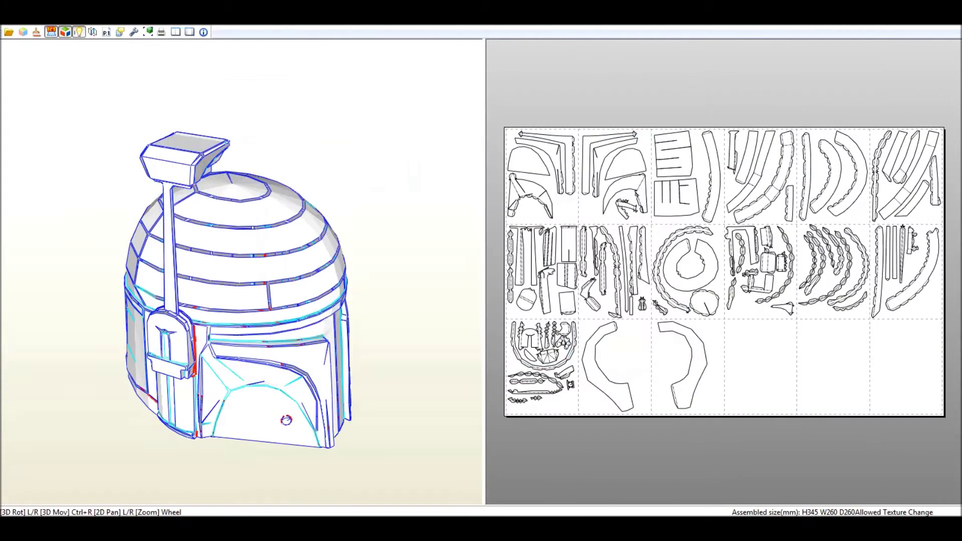
# Examine the 3D helmet from different angles and inspect its unfolded pieces across the pattern pages.
pyautogui.moveTo(252, 427); pyautogui.dragTo(176, 413)
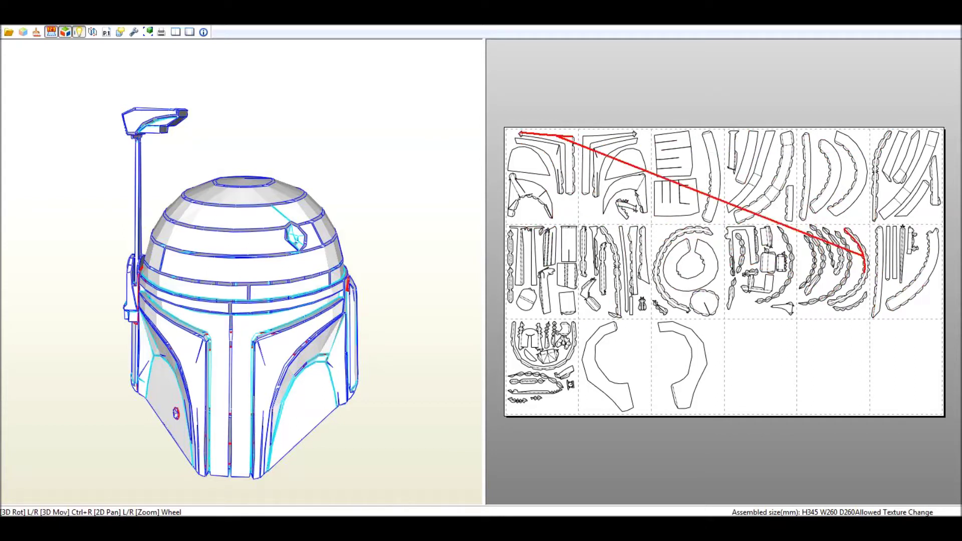
pyautogui.scroll(-1, 727, 278)
pyautogui.scroll(3, 727, 278)
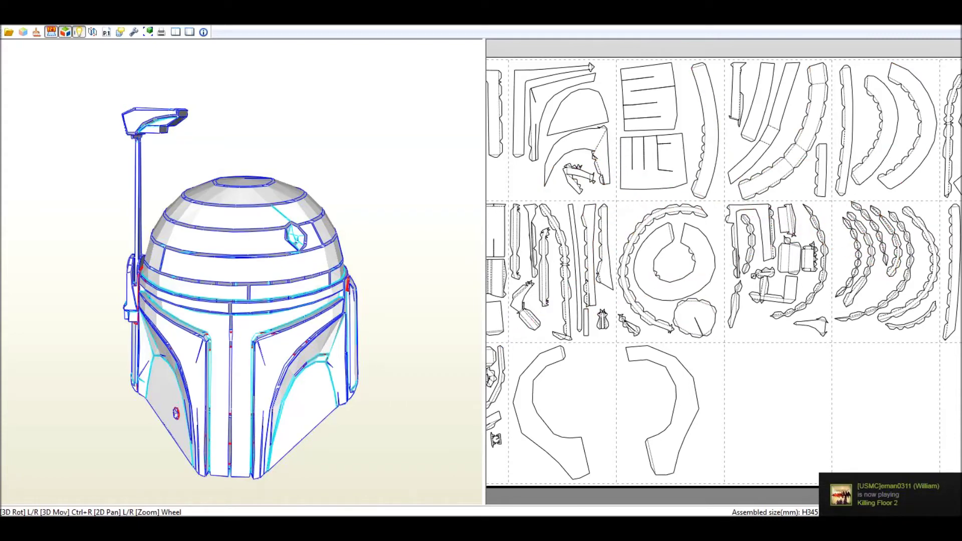
pyautogui.scroll(-2, 706, 289)
pyautogui.scroll(5, 706, 288)
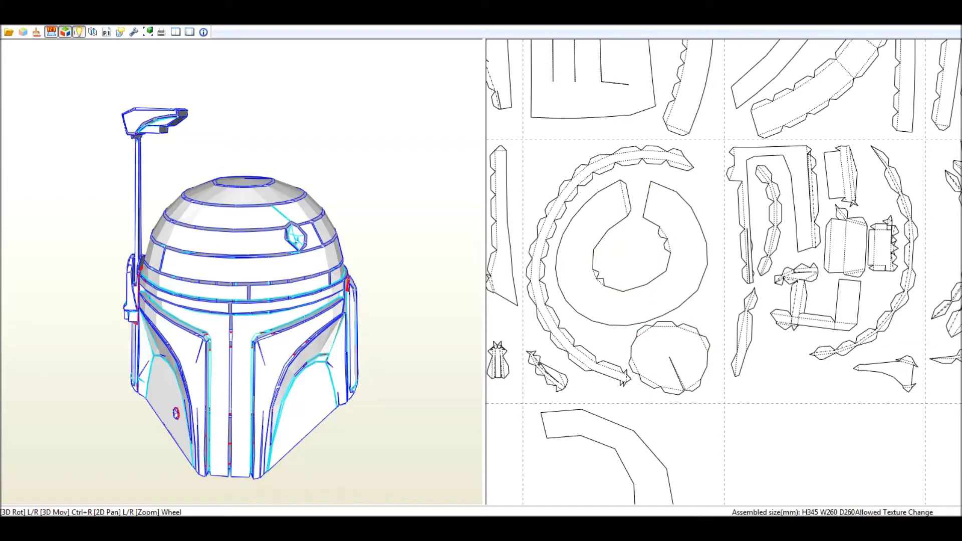
pyautogui.scroll(-5, 724, 272)
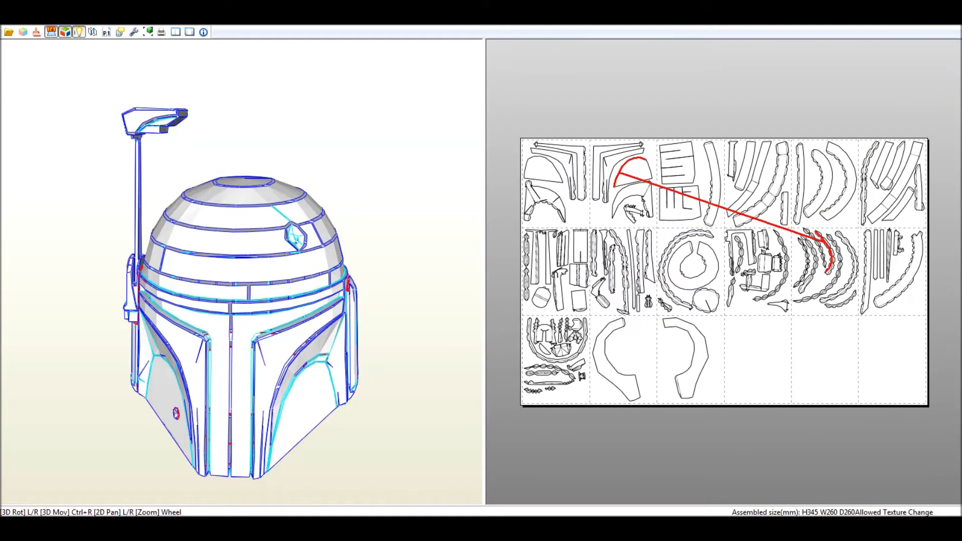
pyautogui.moveTo(175, 413)
pyautogui.mouseDown()
pyautogui.moveTo(258, 398)
pyautogui.moveTo(170, 406)
pyautogui.mouseUp()
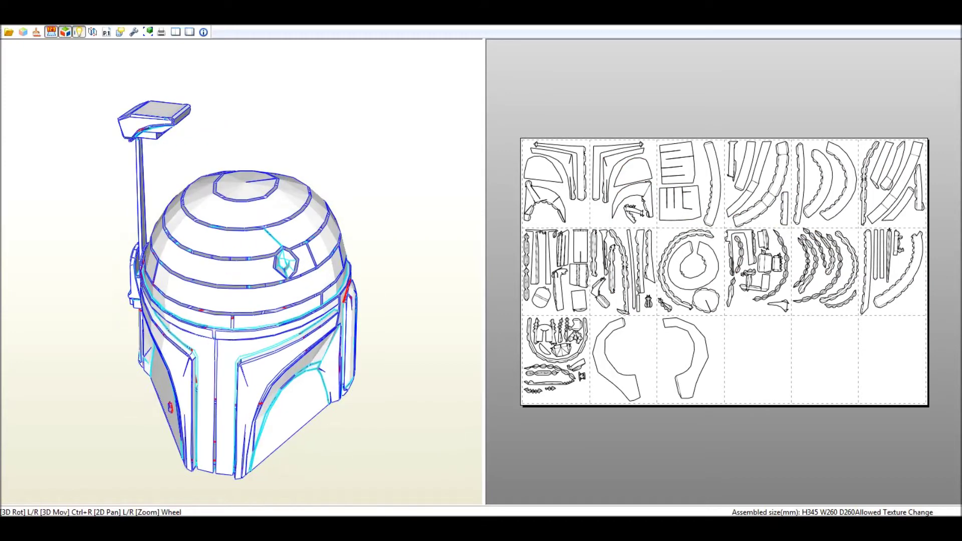
# Select the round pattern piece with the single slit to locate it on the 3D helmet.
pyautogui.click(706, 300)
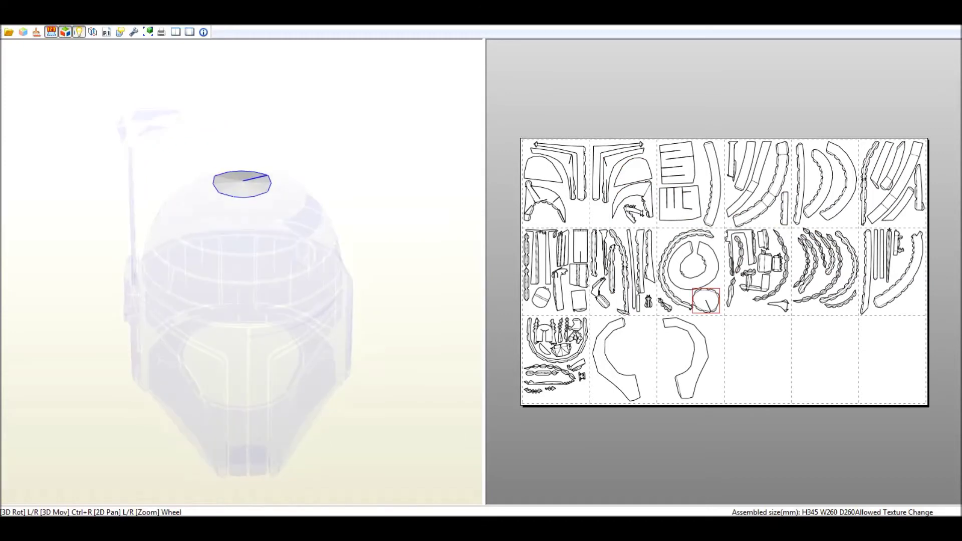
pyautogui.scroll(1, 725, 266)
pyautogui.scroll(-1, 724, 271)
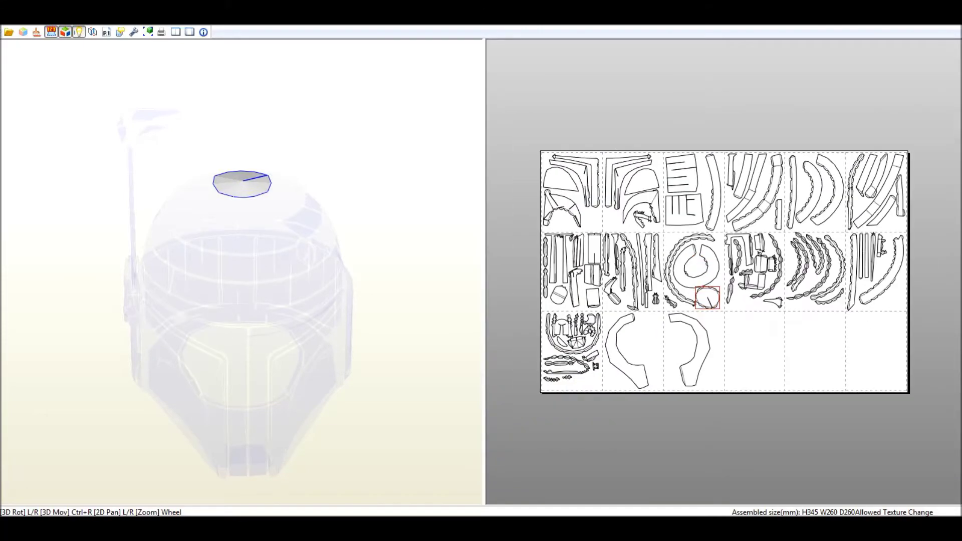
pyautogui.scroll(1, 724, 271)
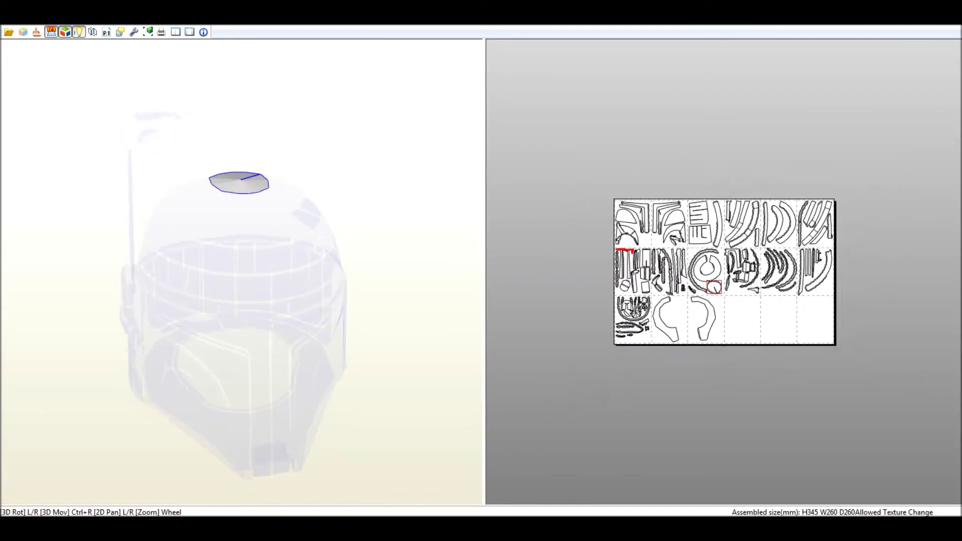
# Examine the edge ID numbers on the round crown piece and the neighbouring open ring piece.
pyautogui.scroll(4, 724, 271)
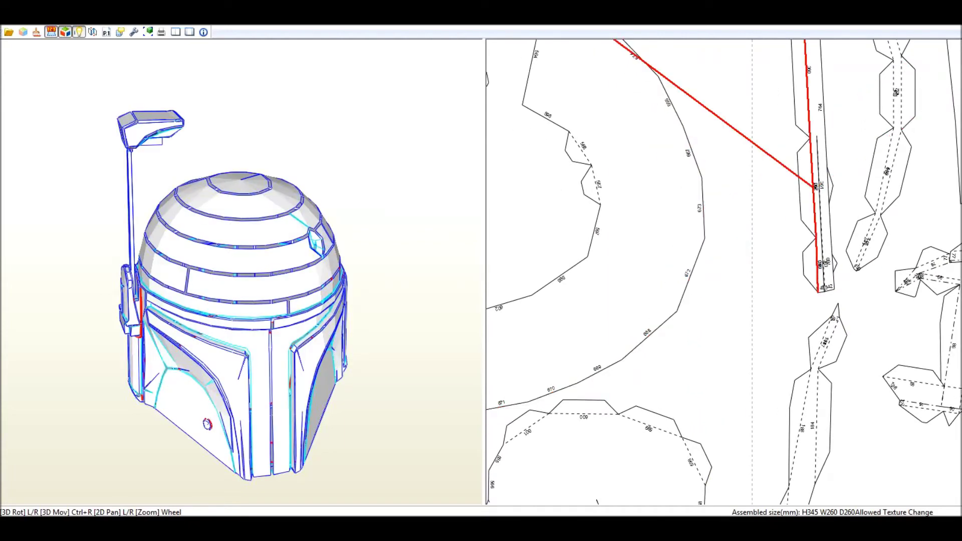
pyautogui.scroll(-2, 726, 280)
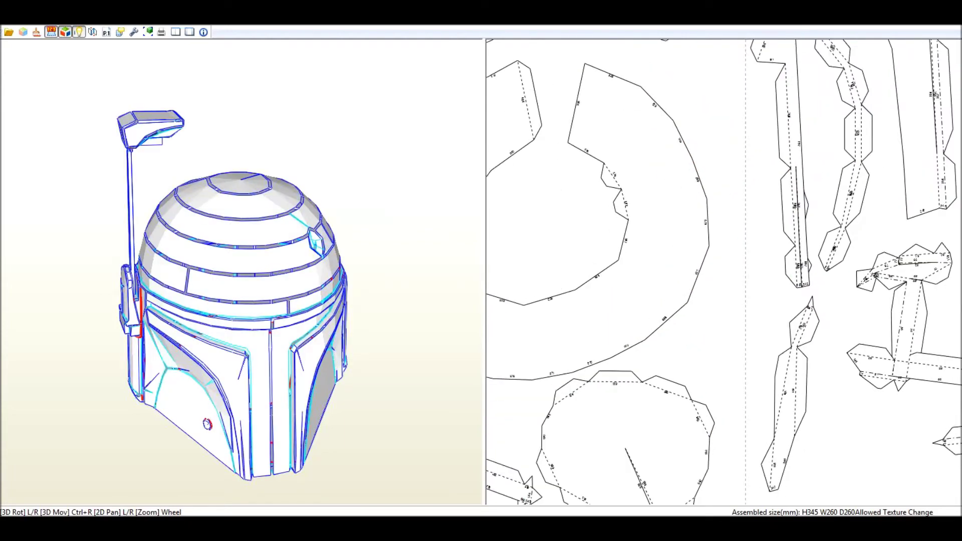
pyautogui.scroll(-2, 724, 271)
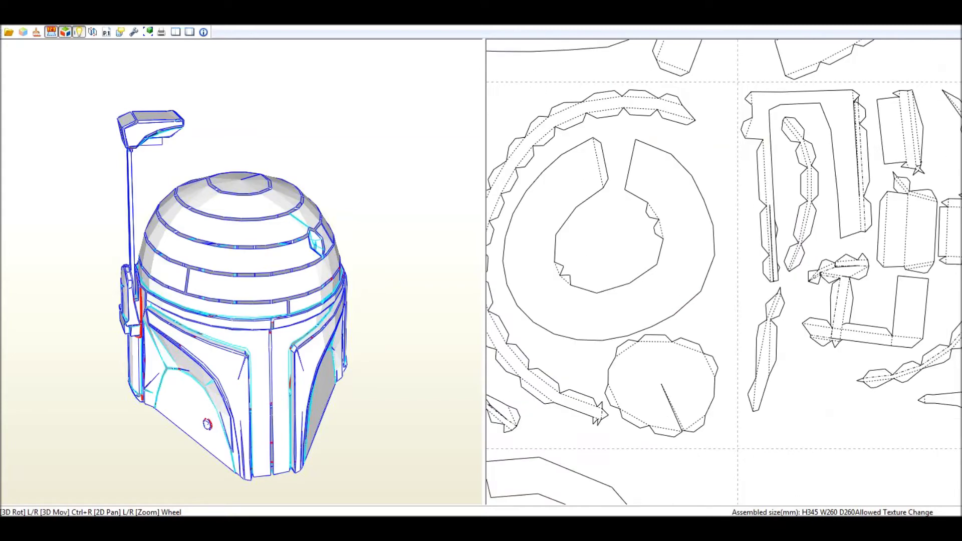
pyautogui.scroll(4, 724, 261)
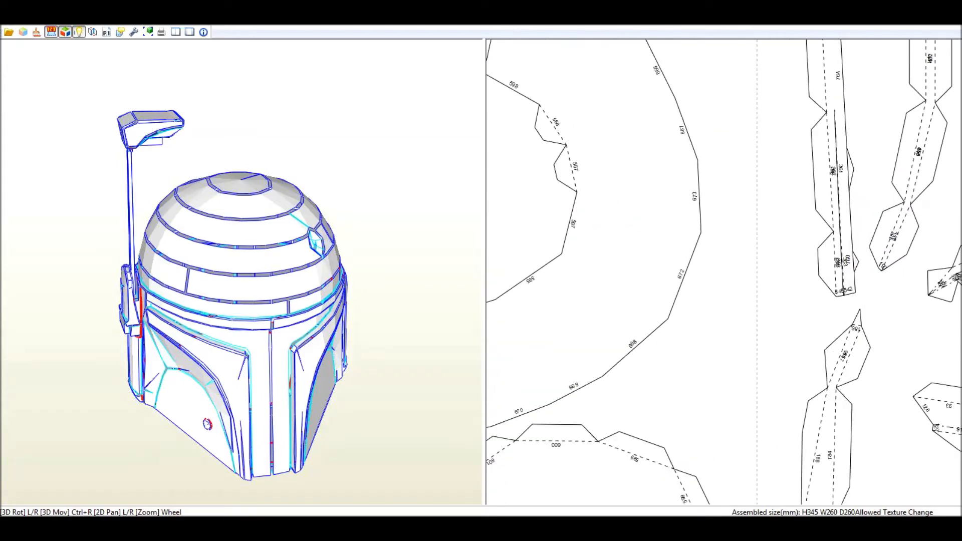
pyautogui.scroll(3, 725, 270)
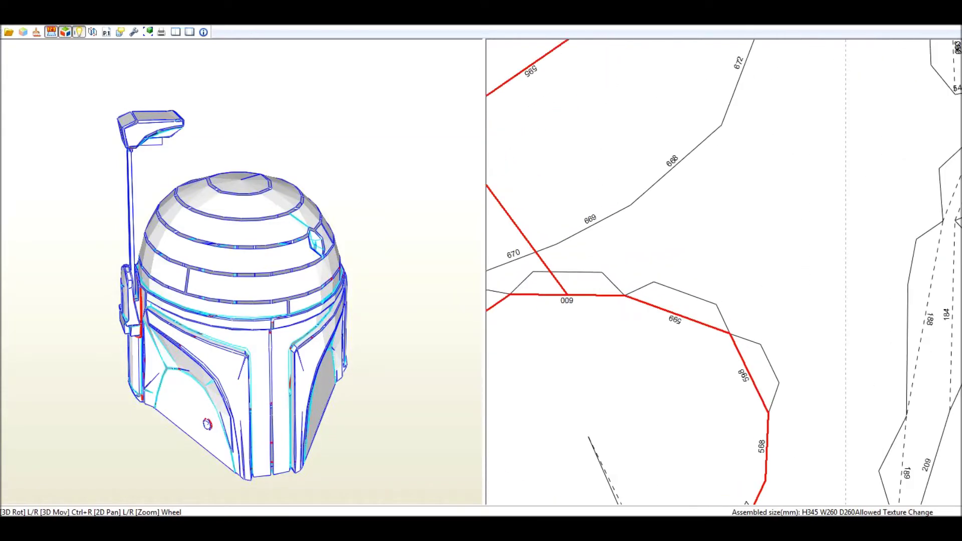
pyautogui.scroll(-3, 724, 271)
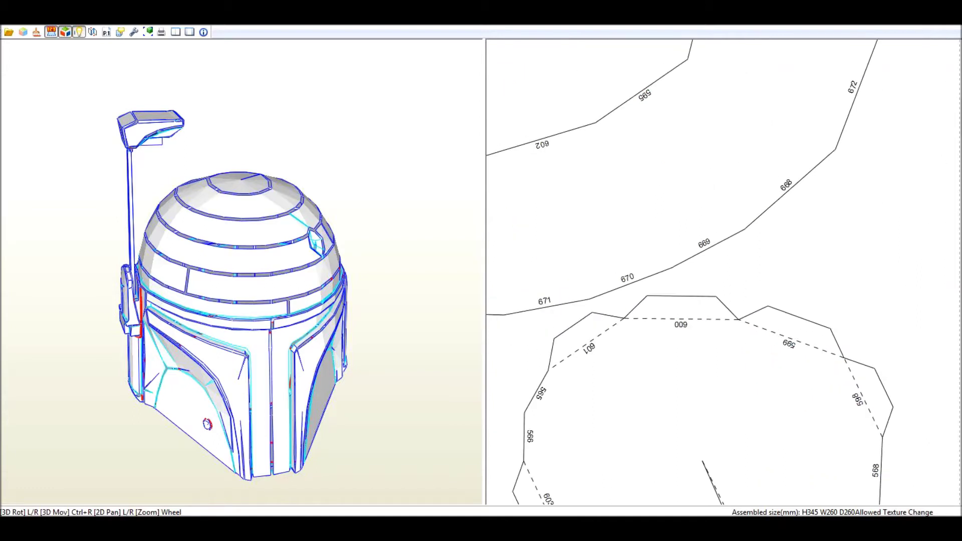
pyautogui.moveTo(694, 204); pyautogui.dragTo(754, 337)
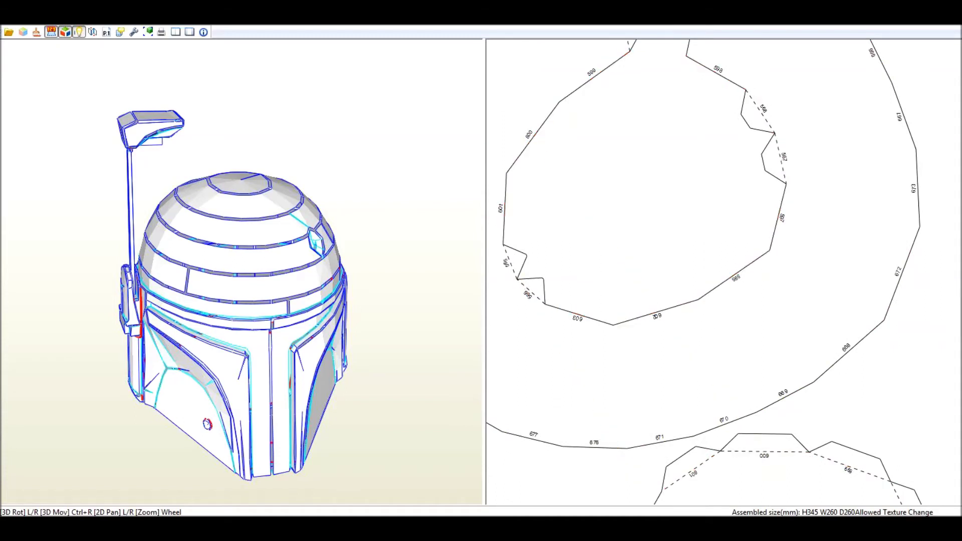
pyautogui.scroll(1, 719, 272)
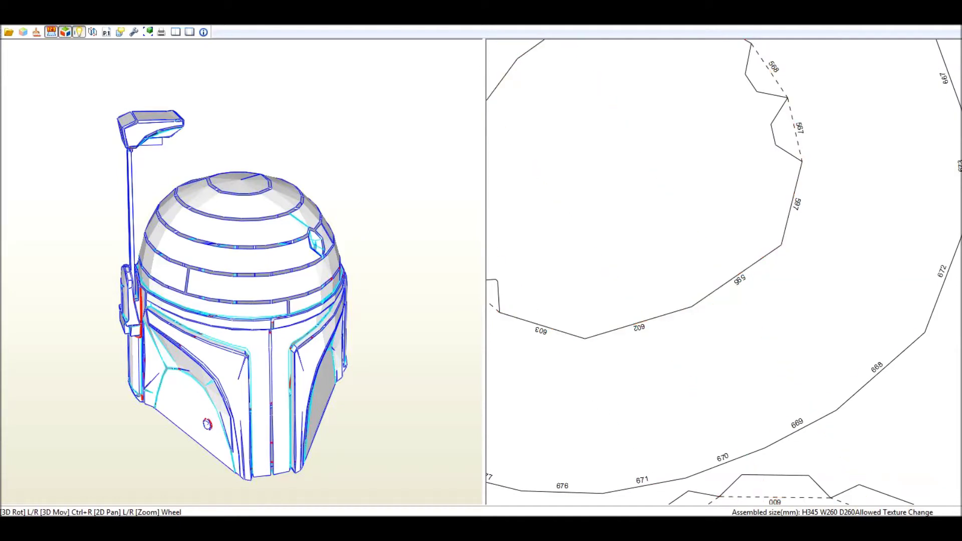
# Inspect the helmet's side with the antenna and review the complete pattern layout.
pyautogui.moveTo(241, 281)
pyautogui.mouseDown()
pyautogui.moveTo(281, 281)
pyautogui.moveTo(281, 211)
pyautogui.moveTo(271, 200)
pyautogui.moveTo(251, 271)
pyautogui.moveTo(251, 311)
pyautogui.moveTo(261, 305)
pyautogui.moveTo(270, 271)
pyautogui.moveTo(226, 276)
pyautogui.mouseUp()
pyautogui.scroll(2, 727, 273)
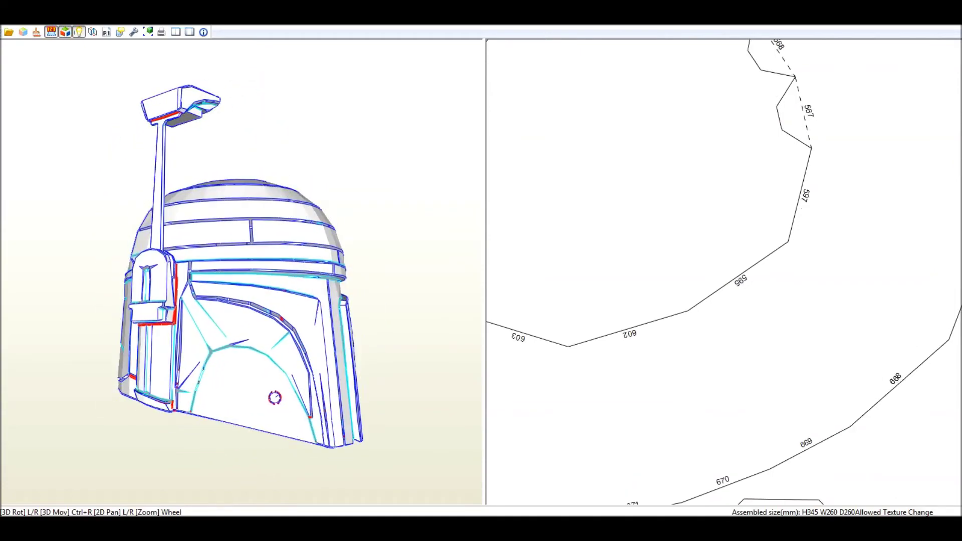
pyautogui.scroll(-10, 724, 270)
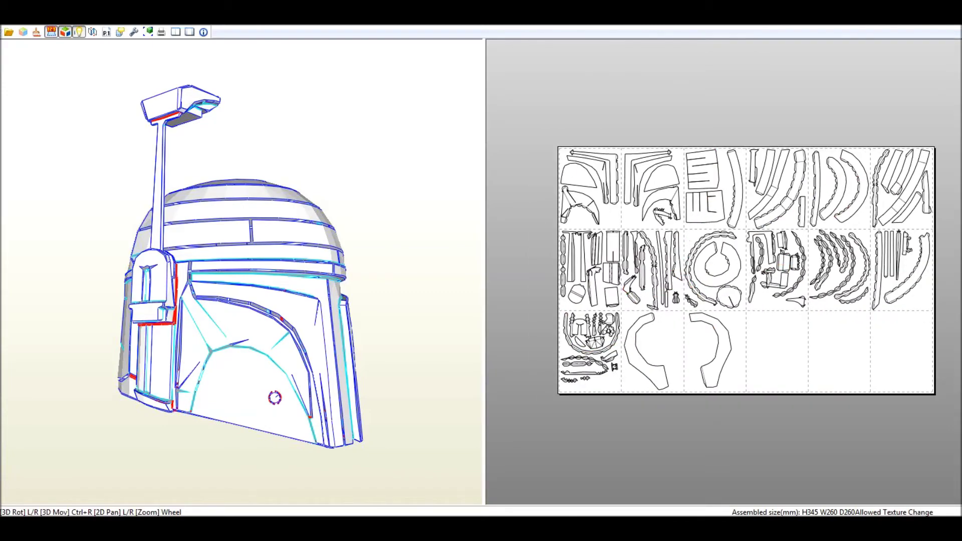
pyautogui.moveTo(275, 398); pyautogui.dragTo(217, 424)
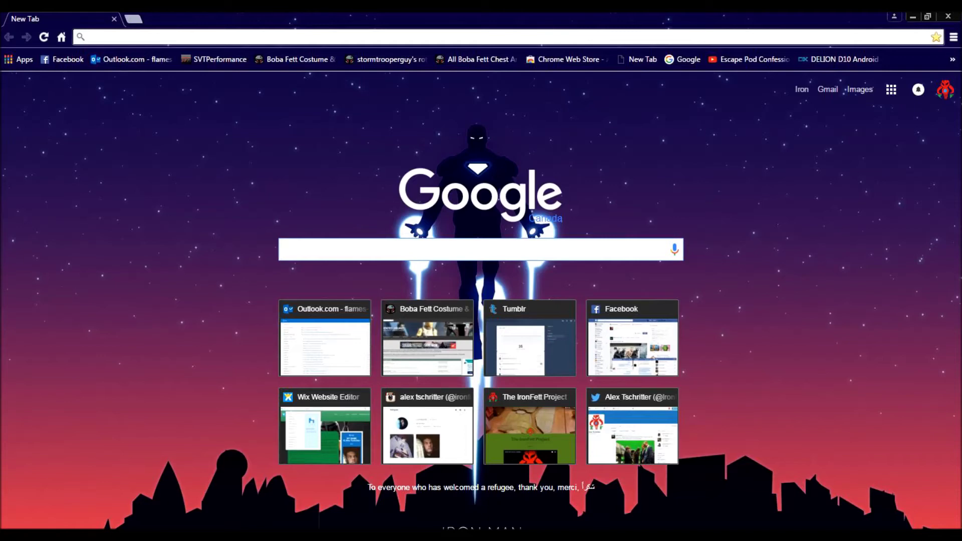
# Switch to Chrome, search Google for "boba fett pdo" and look through the results for helmet files.
pyautogui.write('boba ')
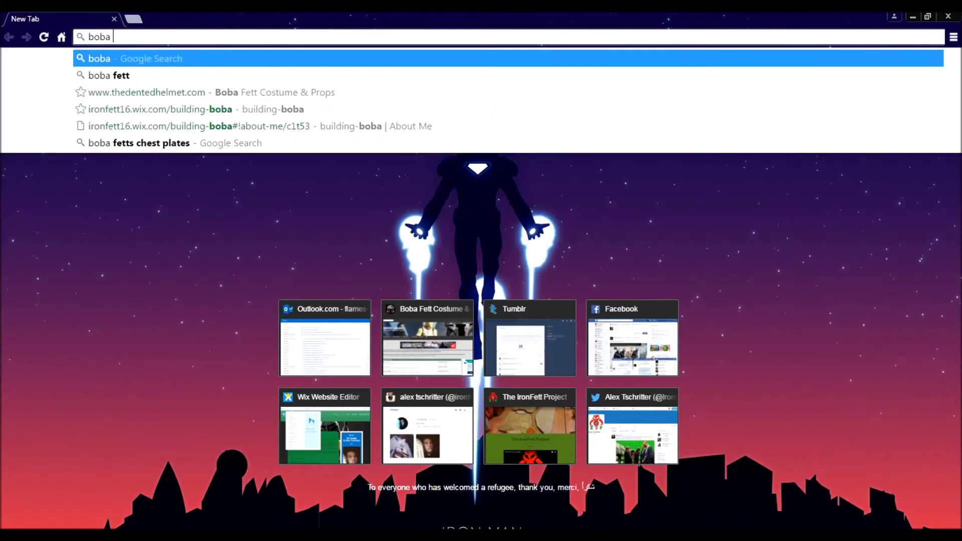
pyautogui.write('fett pd')
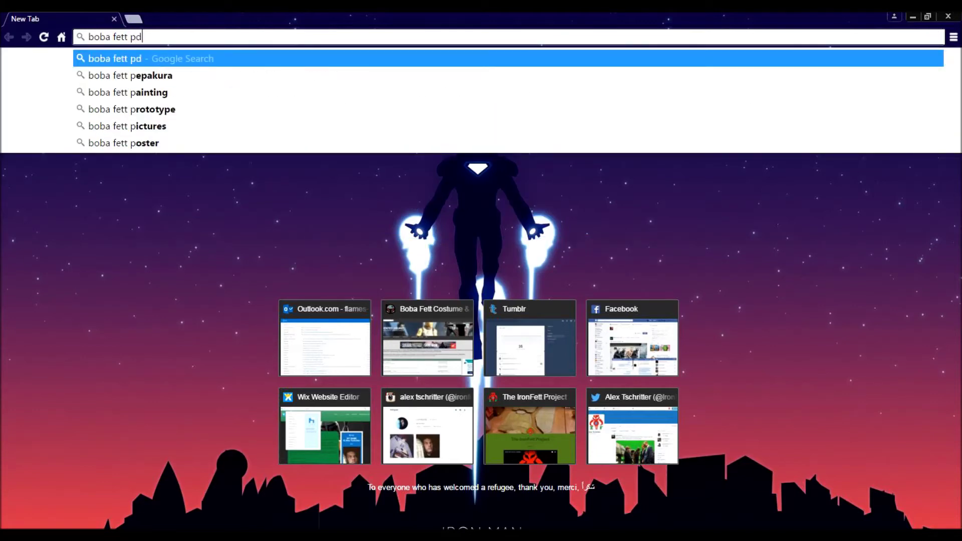
pyautogui.write('o')
pyautogui.press('Return')
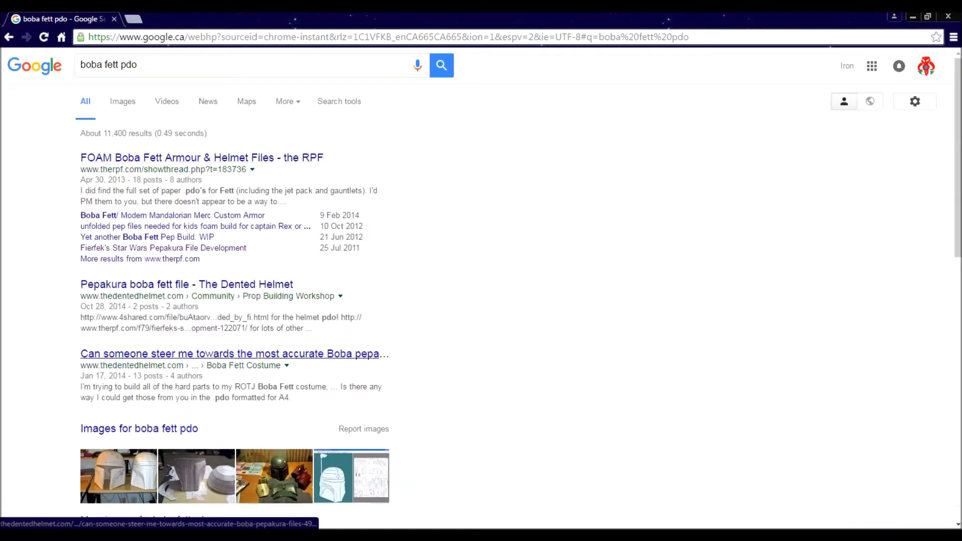
pyautogui.scroll(-3, 235, 280)
pyautogui.scroll(2, 236, 281)
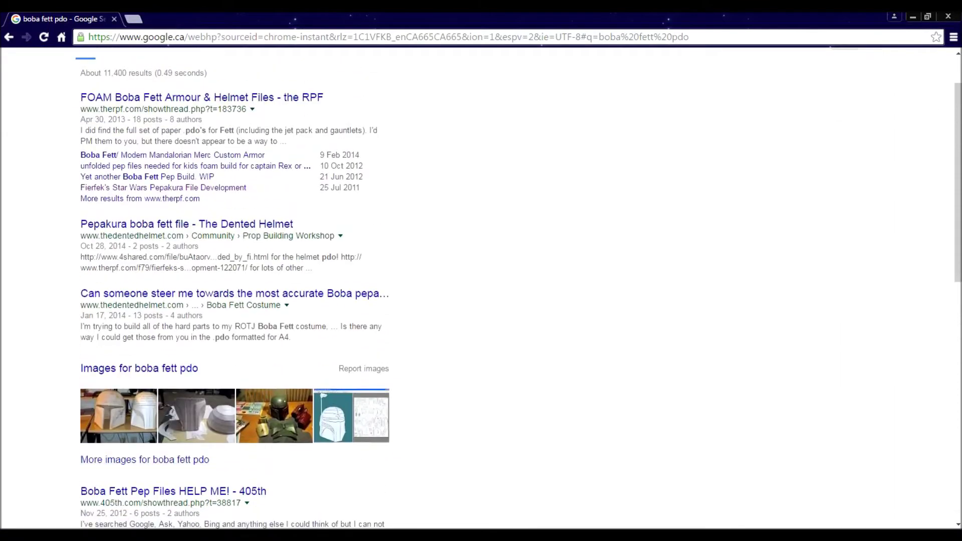
pyautogui.scroll(1, 236, 281)
pyautogui.scroll(-5, 236, 280)
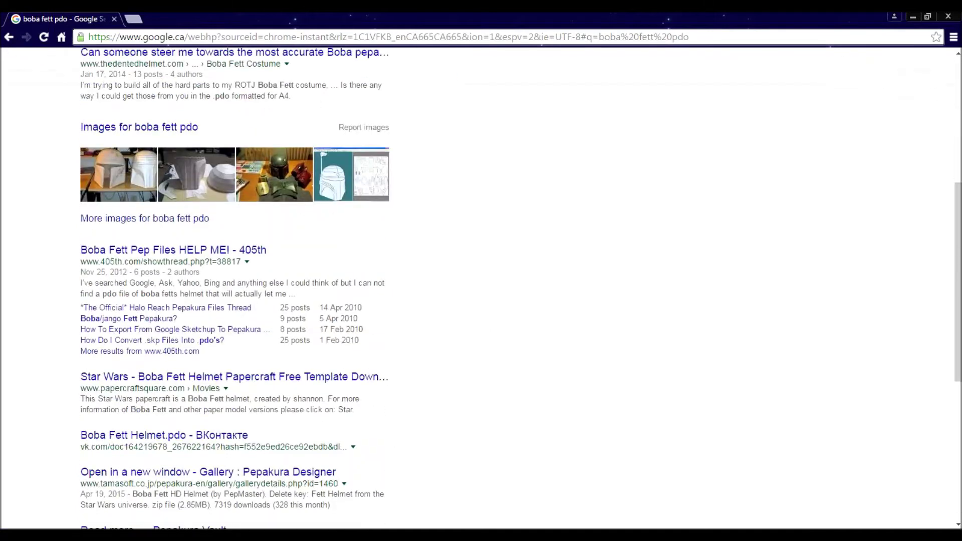
pyautogui.scroll(2, 236, 283)
pyautogui.scroll(3, 235, 283)
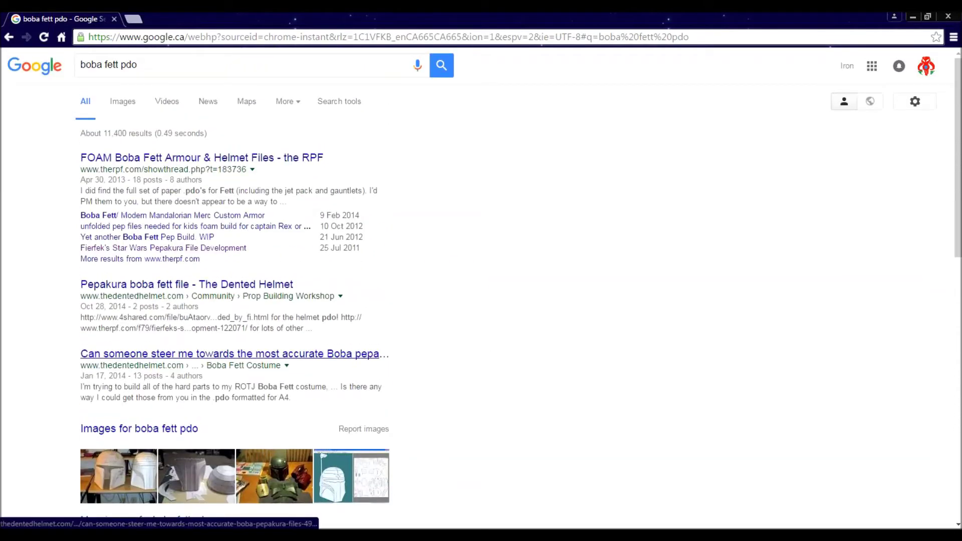
# Open the "FOAM Boba Fett Armour & Helmet Files" search result and go to the thread's first post.
pyautogui.click(201, 158)
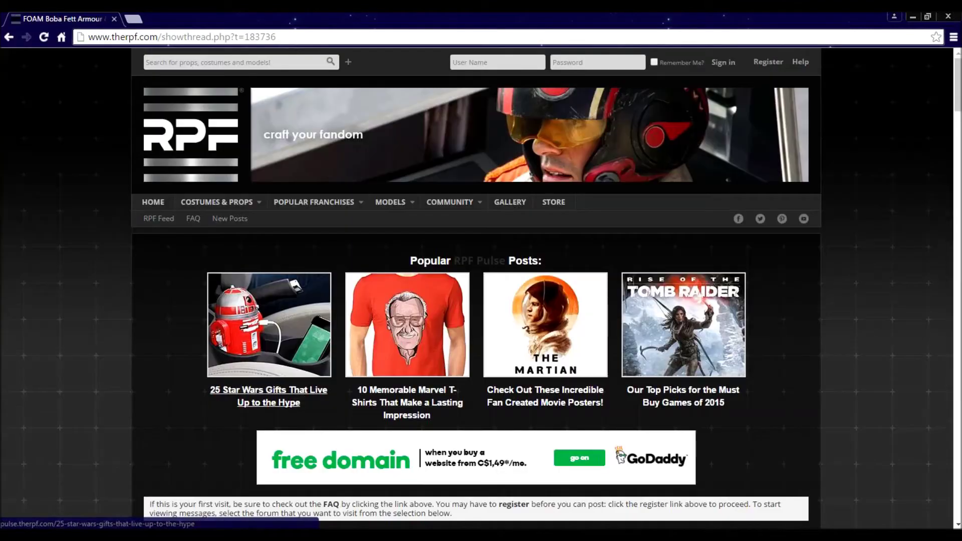
pyautogui.scroll(-3, 476, 289)
pyautogui.scroll(3, 476, 289)
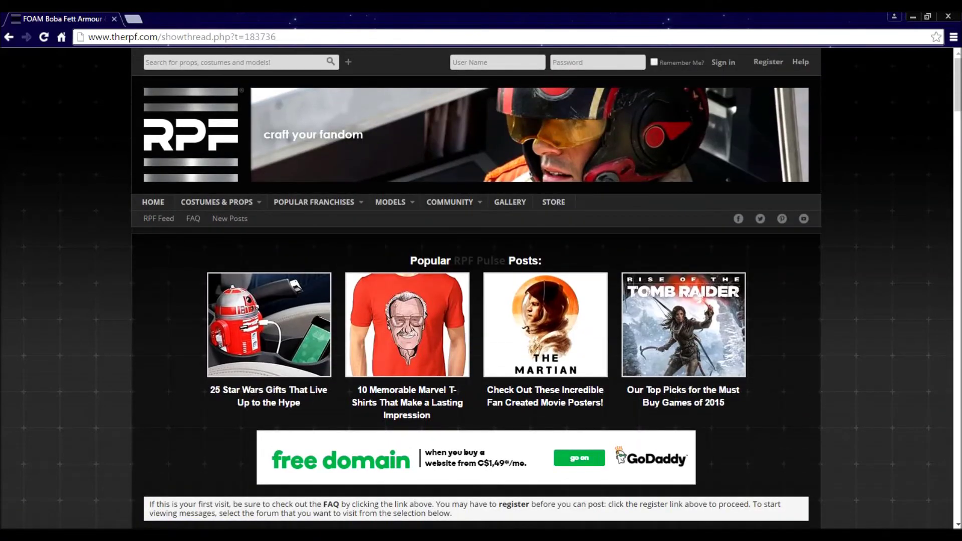
pyautogui.scroll(-2, 406, 283)
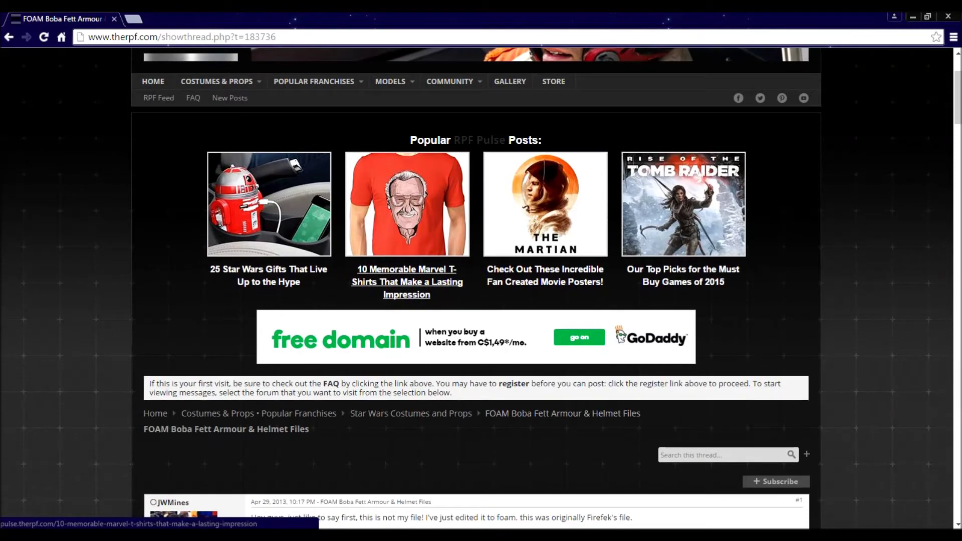
pyautogui.scroll(-1, 406, 283)
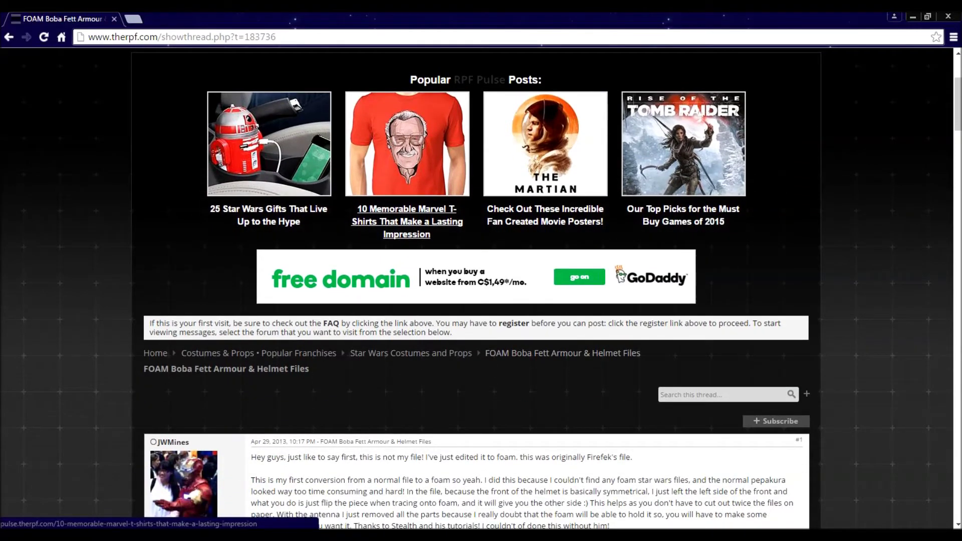
# Examine the thread's first post and replies for download links to the Boba Fett armour and helmet files.
pyautogui.scroll(-12, 406, 223)
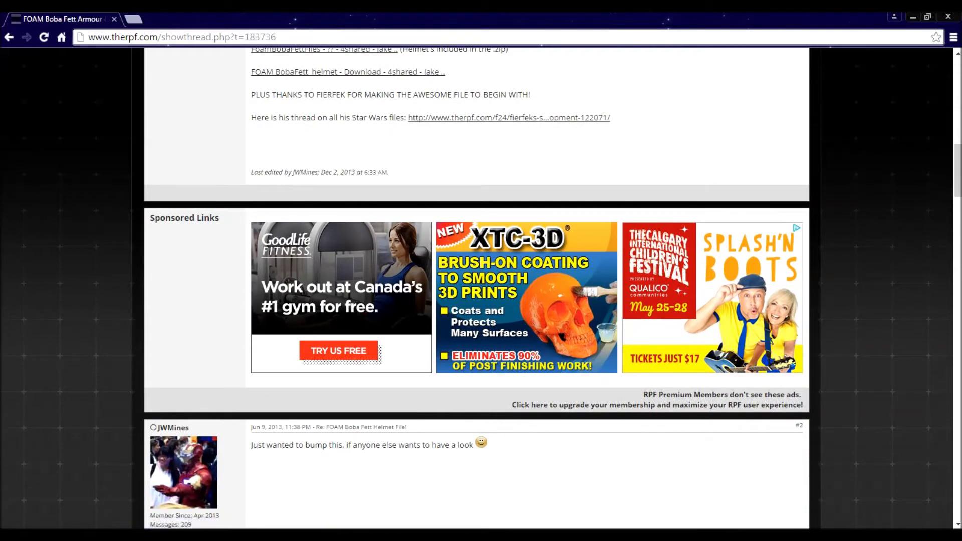
pyautogui.scroll(4, 941, 505)
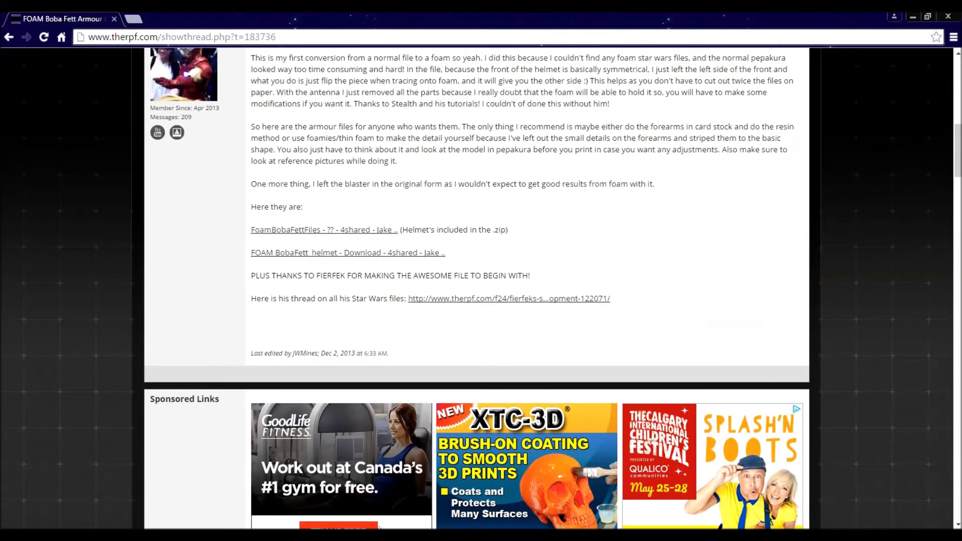
pyautogui.scroll(-5, 941, 504)
pyautogui.scroll(10, 481, 289)
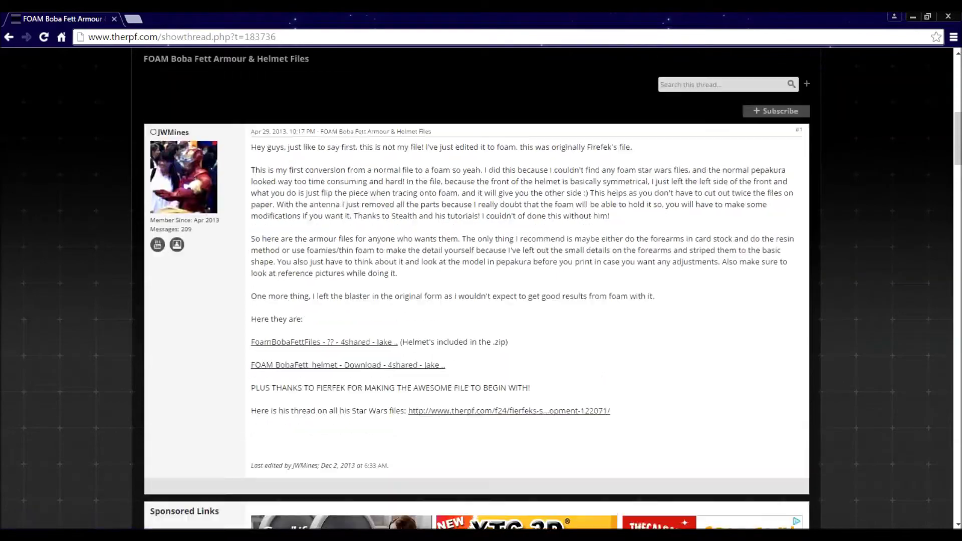
pyautogui.scroll(-4, 481, 289)
pyautogui.scroll(-9, 481, 288)
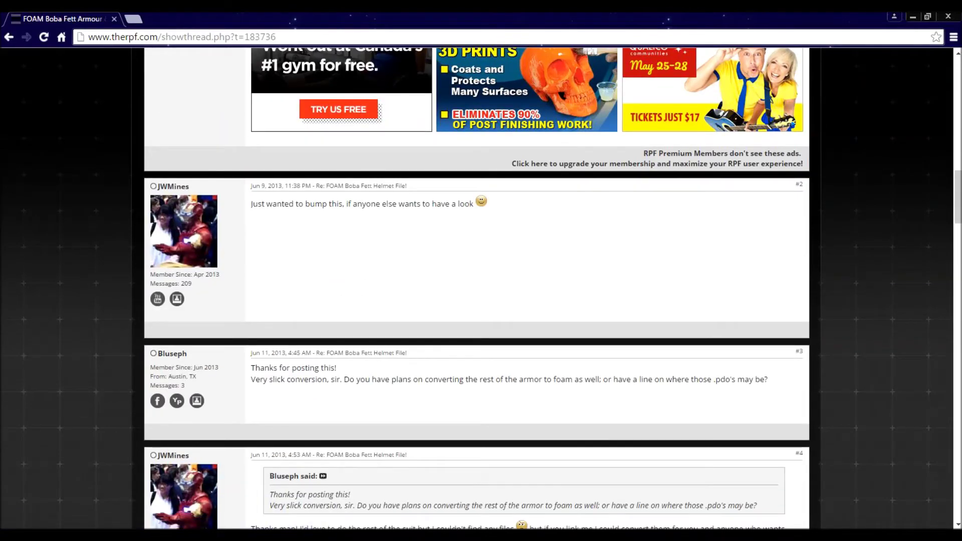
pyautogui.scroll(3, 482, 289)
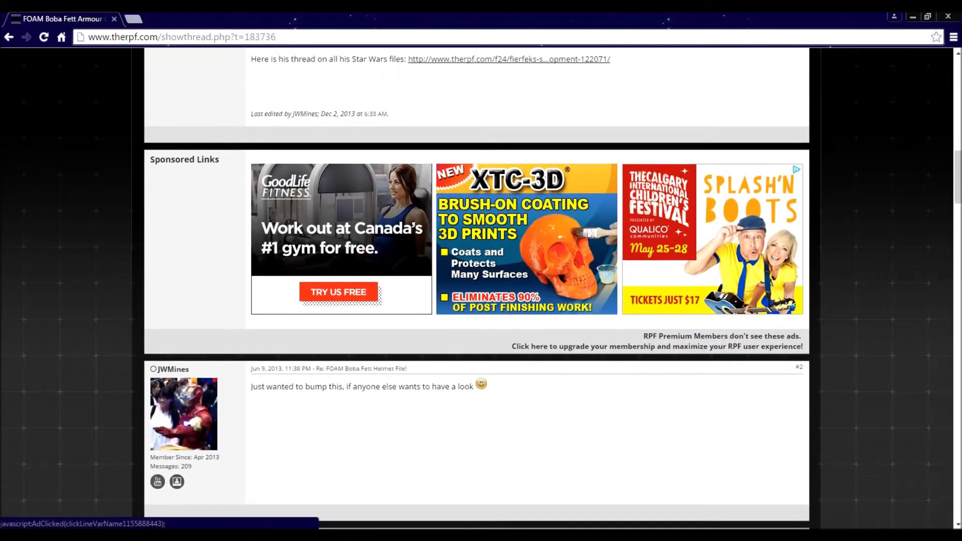
pyautogui.scroll(4, 481, 289)
pyautogui.scroll(1, 380, 527)
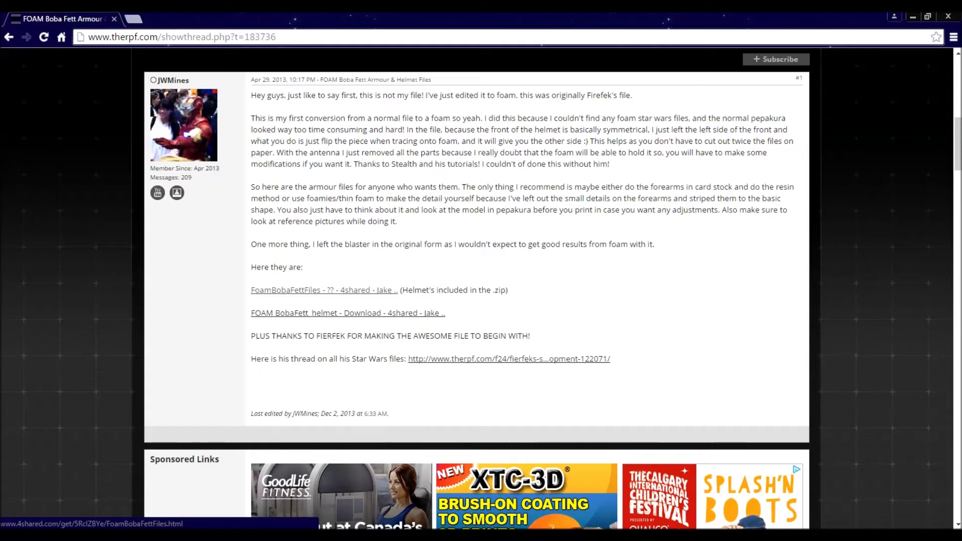
# Try the 4shared download links for FOAM BobaFett_helmet and FoamBobaFettFiles, closing each download page.
pyautogui.scroll(-3, 341, 291)
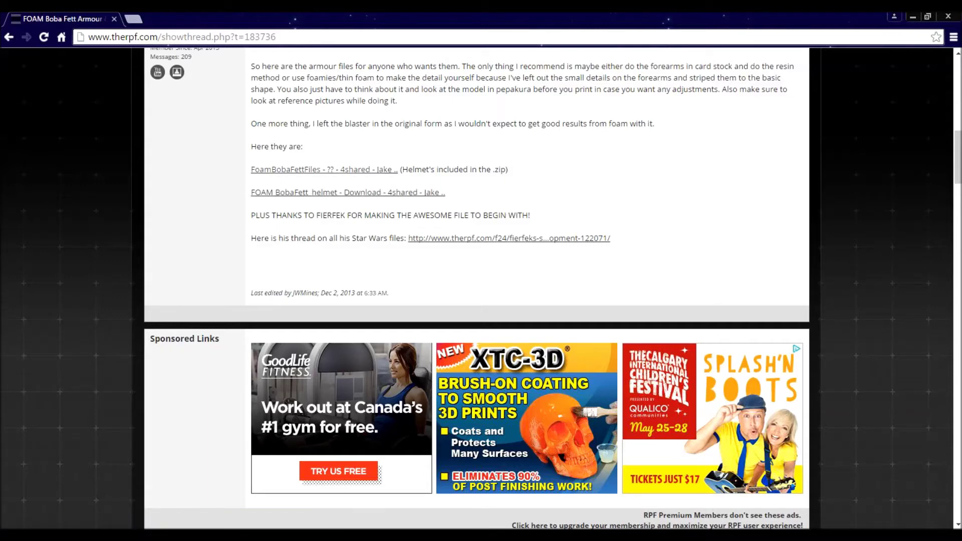
pyautogui.click(348, 192)
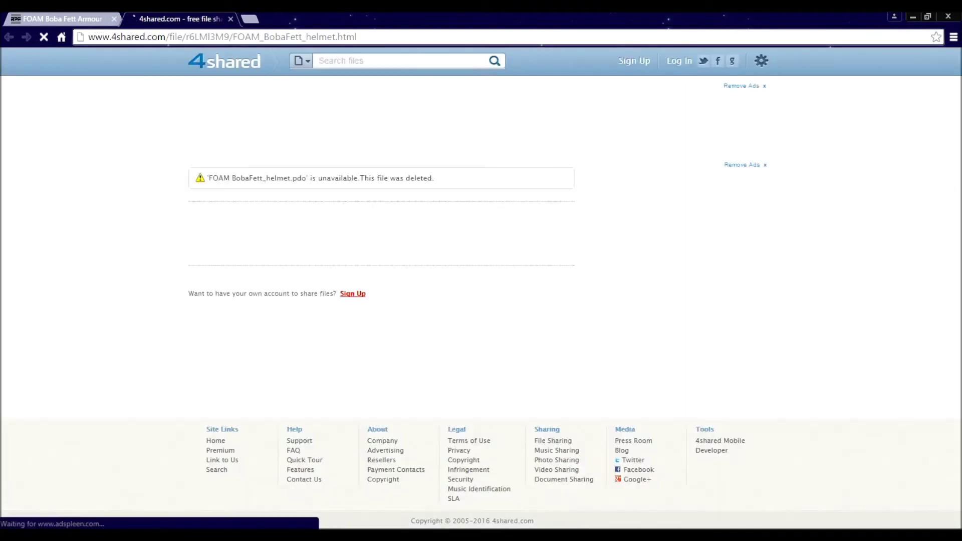
pyautogui.hotkey('ctrl', 'w')
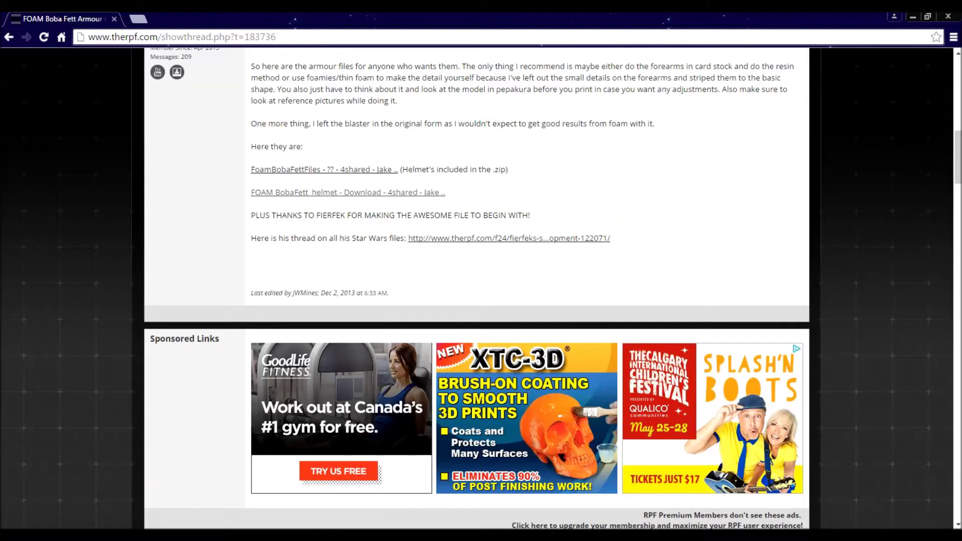
pyautogui.click(301, 170)
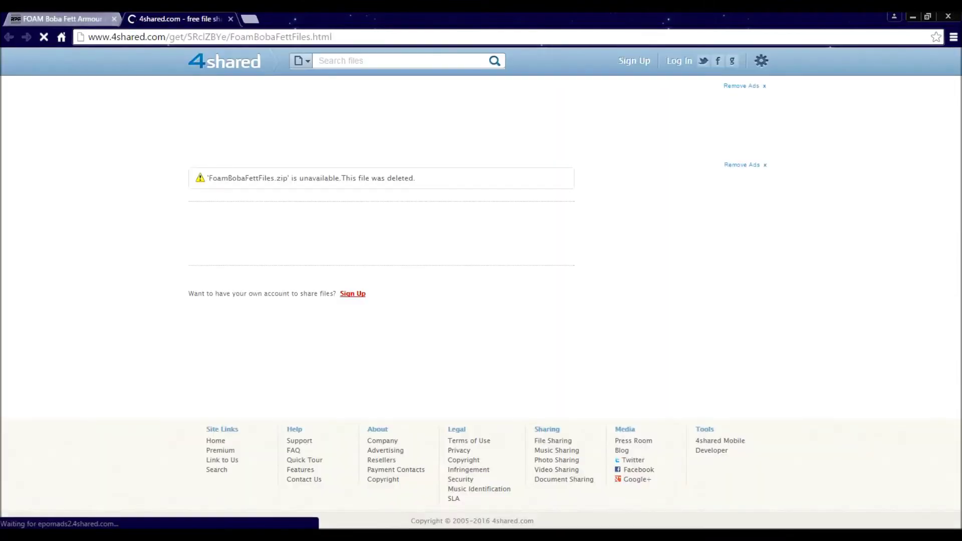
pyautogui.hotkey('ctrl', 'w')
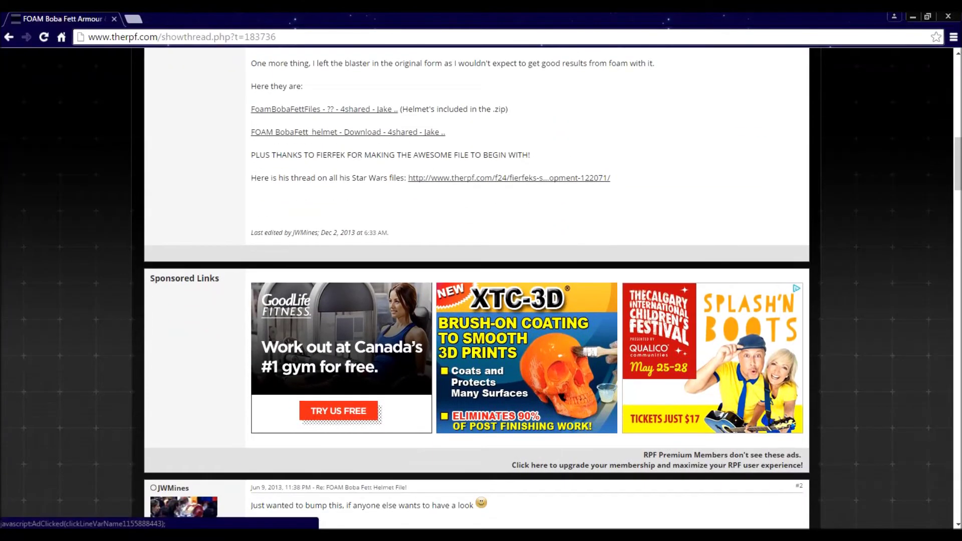
# Open the linked Star Wars Pepakura File Development thread and read its opening post down to the to-do list.
pyautogui.scroll(4, 477, 300)
pyautogui.click(509, 359)
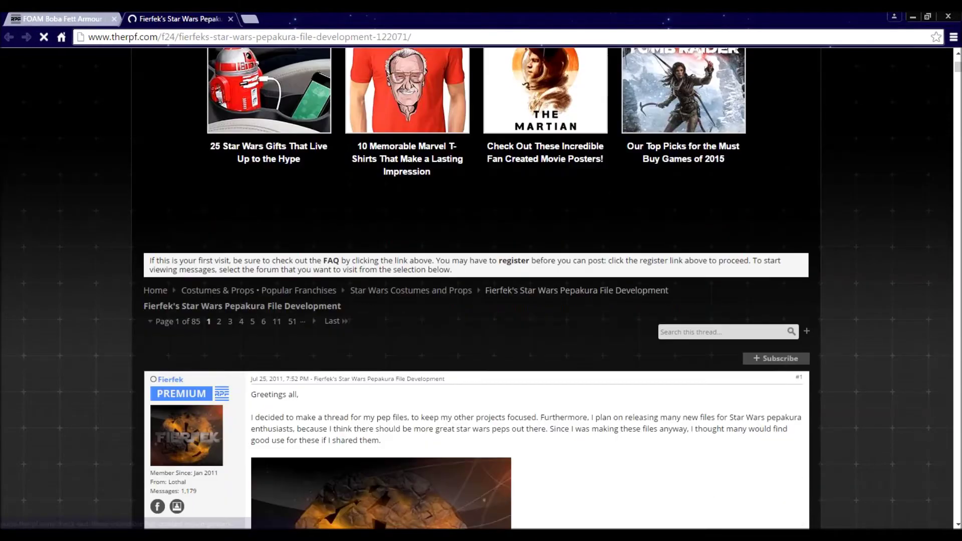
pyautogui.scroll(-4, 476, 286)
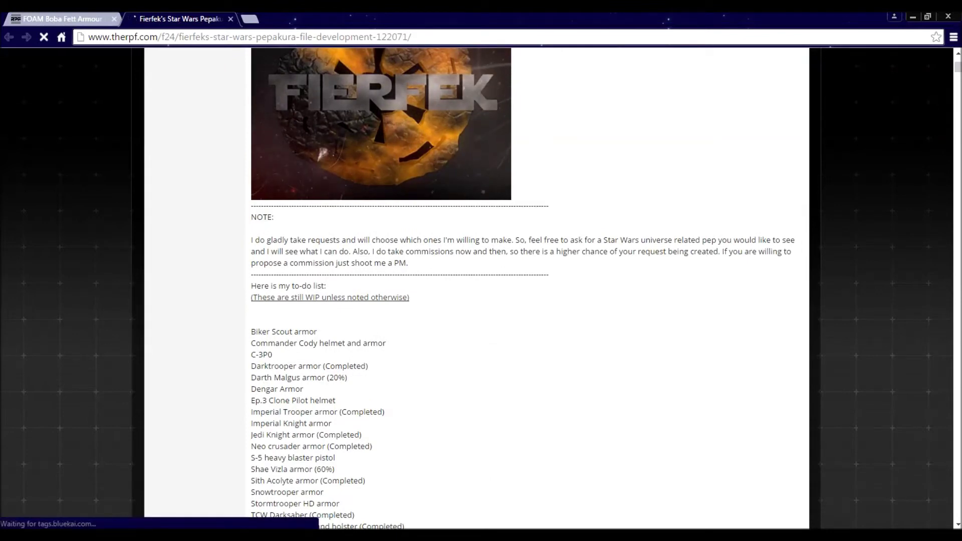
pyautogui.scroll(3, 477, 286)
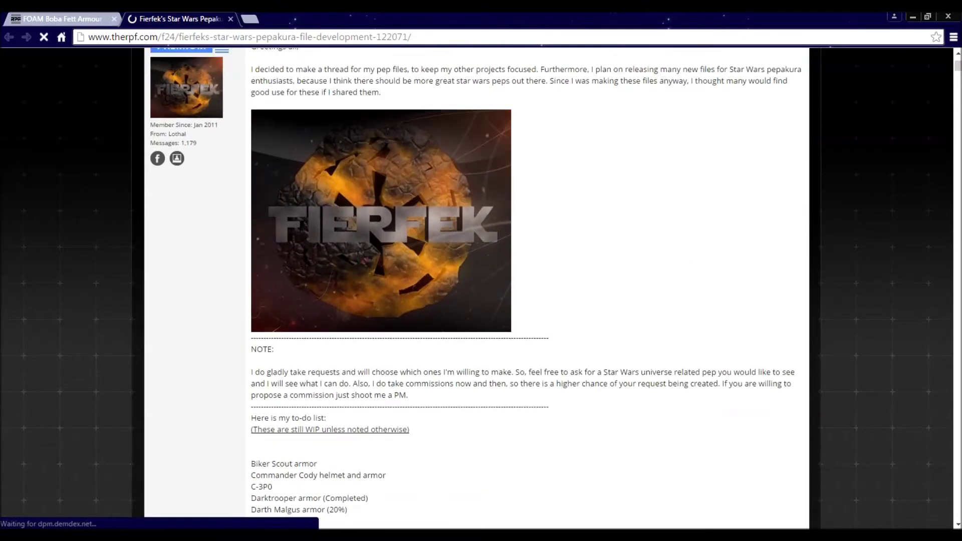
pyautogui.scroll(5, 476, 285)
pyautogui.scroll(-4, 476, 286)
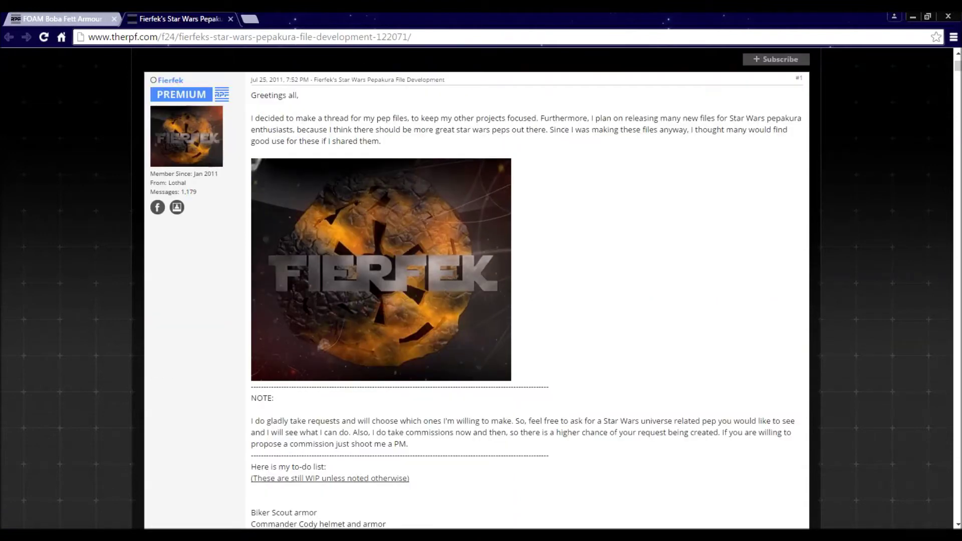
pyautogui.scroll(-5, 476, 286)
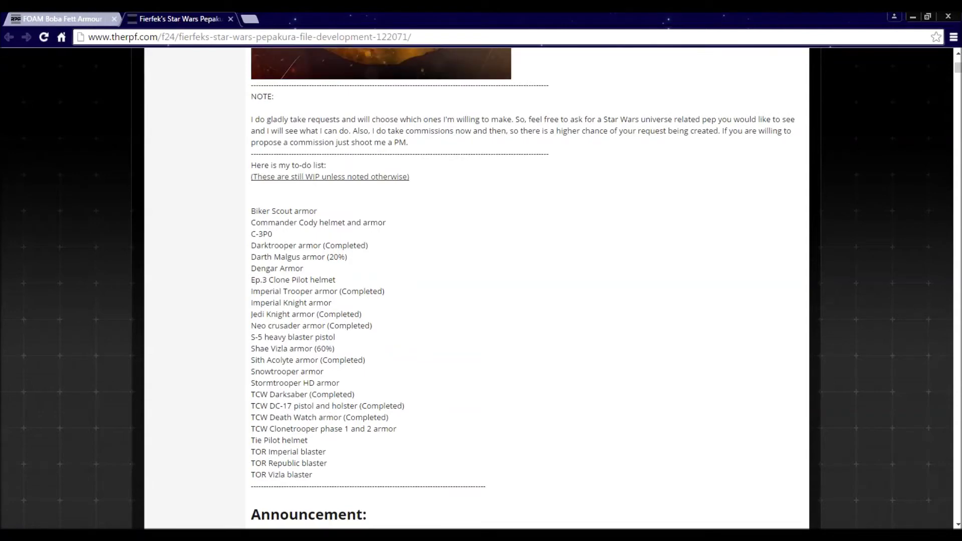
# Look through the thread's Star Wars helmet and armor models as far as the Bounty Hunter section.
pyautogui.scroll(-18, 501, 288)
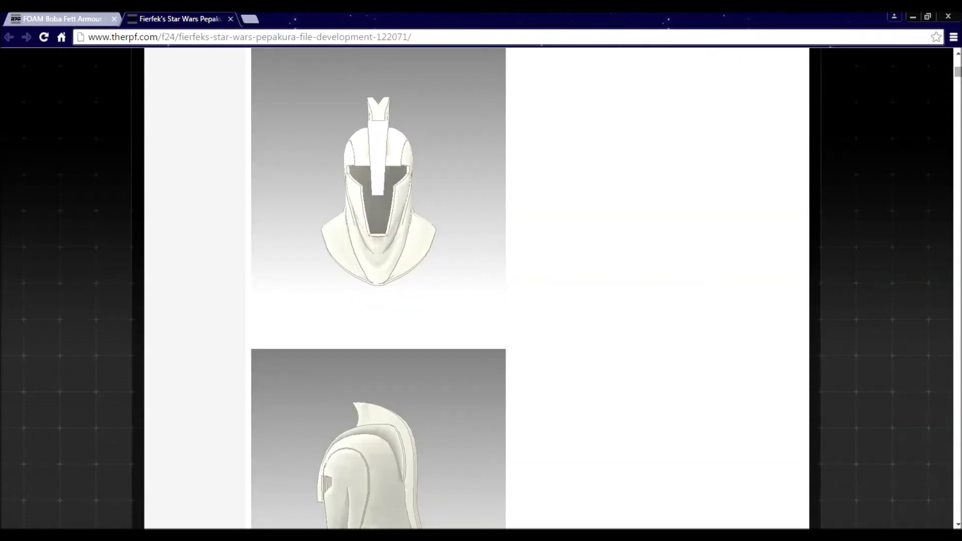
pyautogui.scroll(-20, 501, 288)
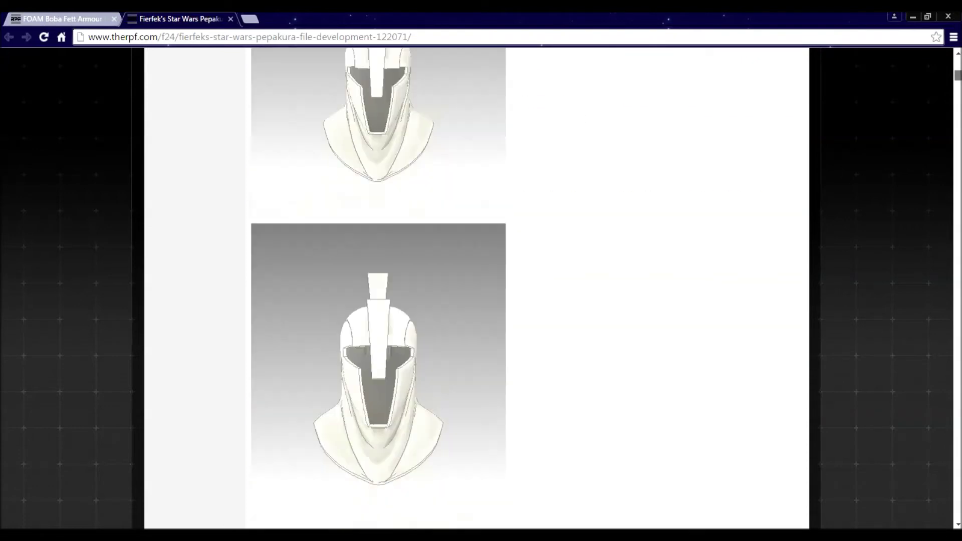
pyautogui.scroll(-12, 501, 288)
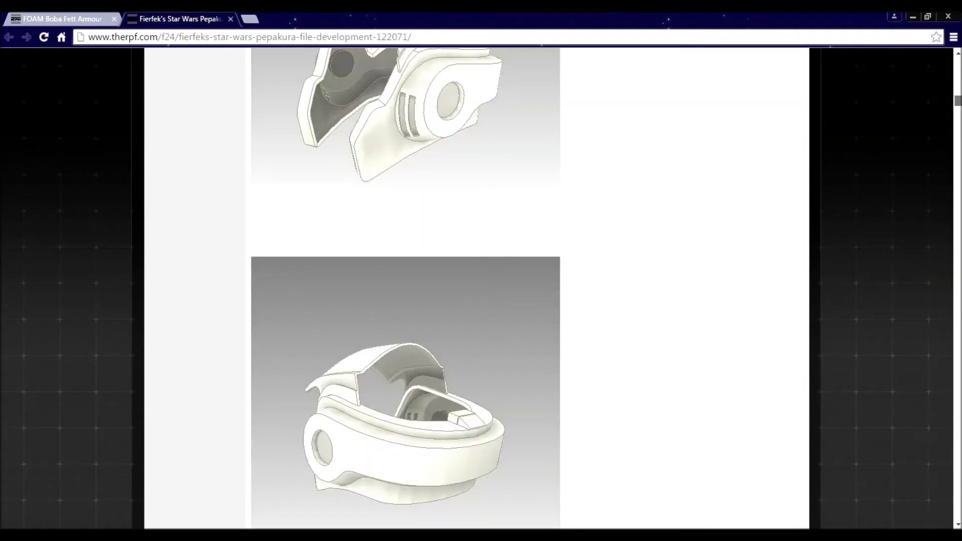
pyautogui.scroll(-20, 501, 288)
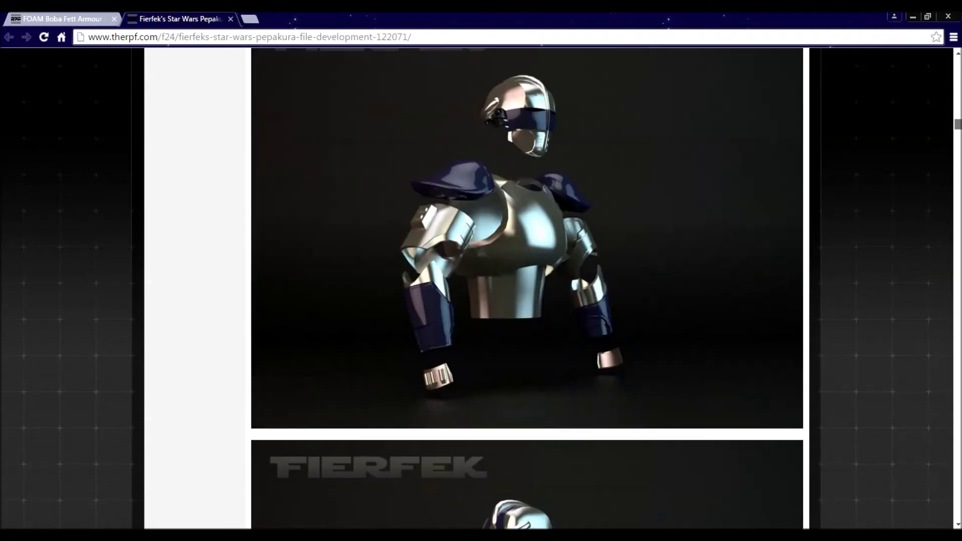
pyautogui.scroll(-20, 501, 288)
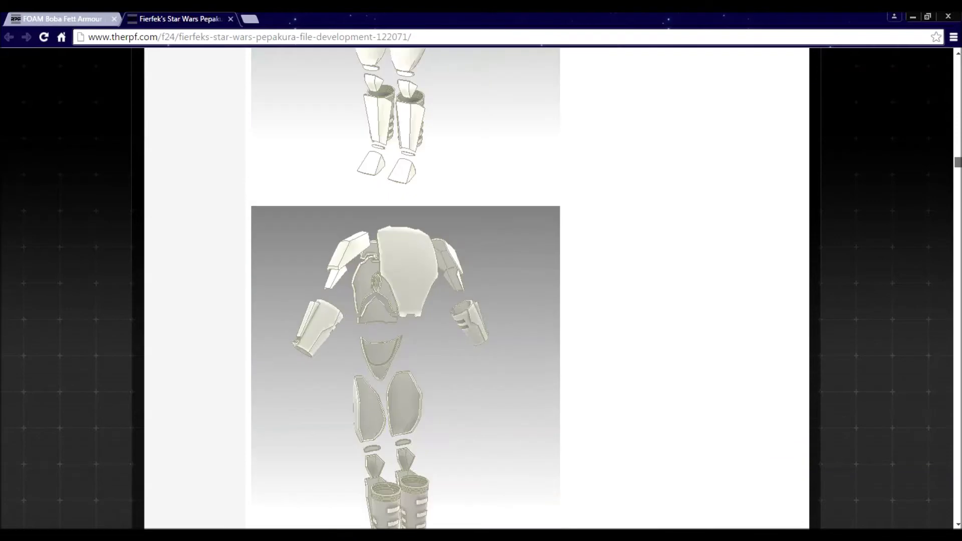
pyautogui.scroll(-10, 501, 288)
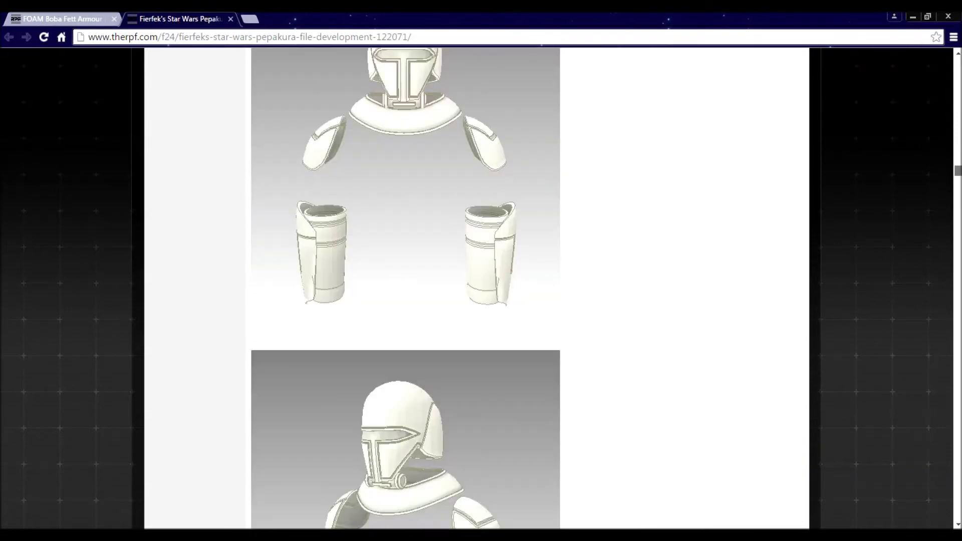
pyautogui.scroll(-8, 501, 288)
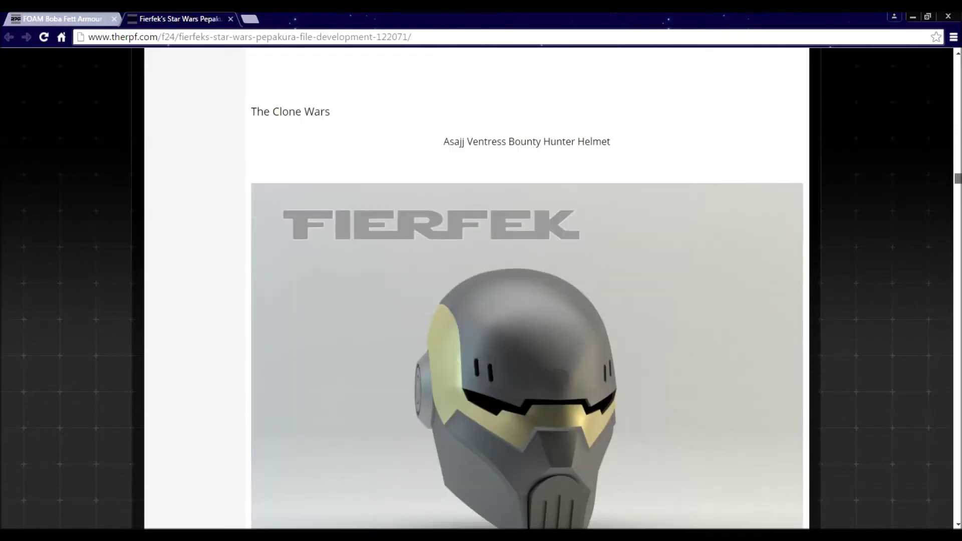
pyautogui.scroll(-20, 501, 288)
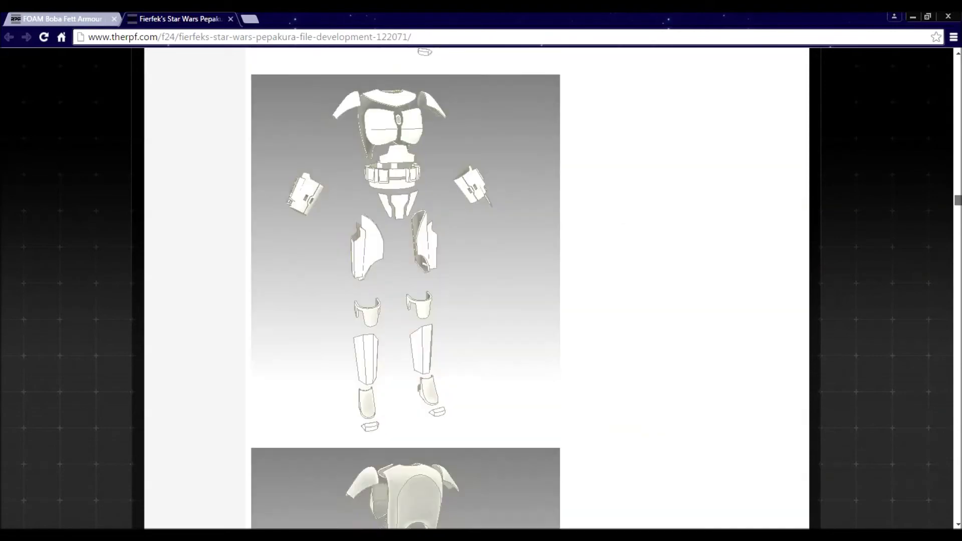
pyautogui.scroll(-20, 501, 288)
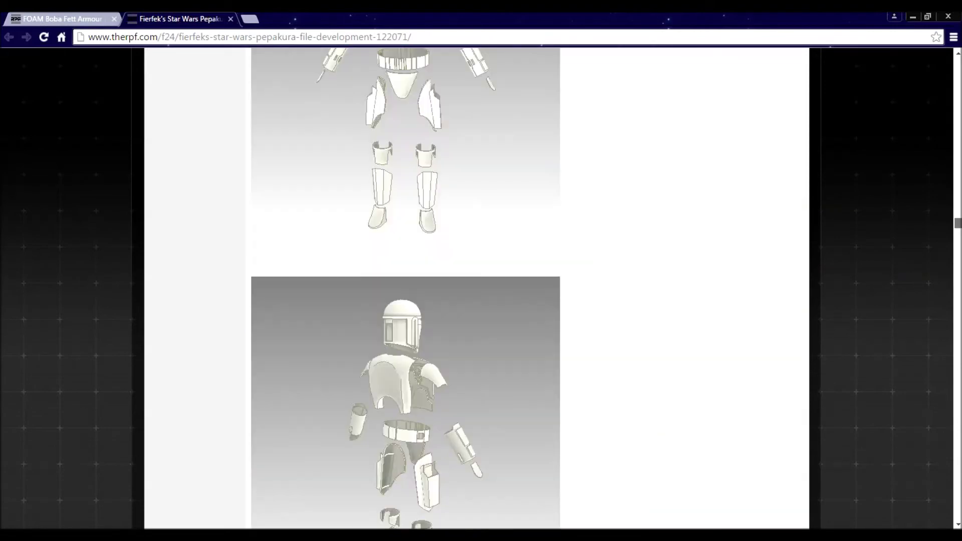
pyautogui.scroll(-20, 501, 288)
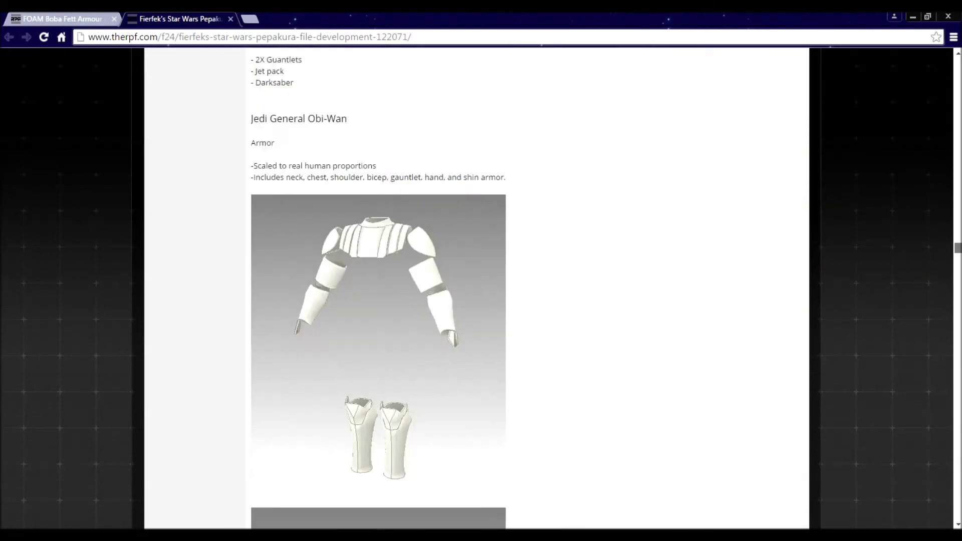
pyautogui.scroll(-3, 501, 288)
pyautogui.scroll(-20, 501, 288)
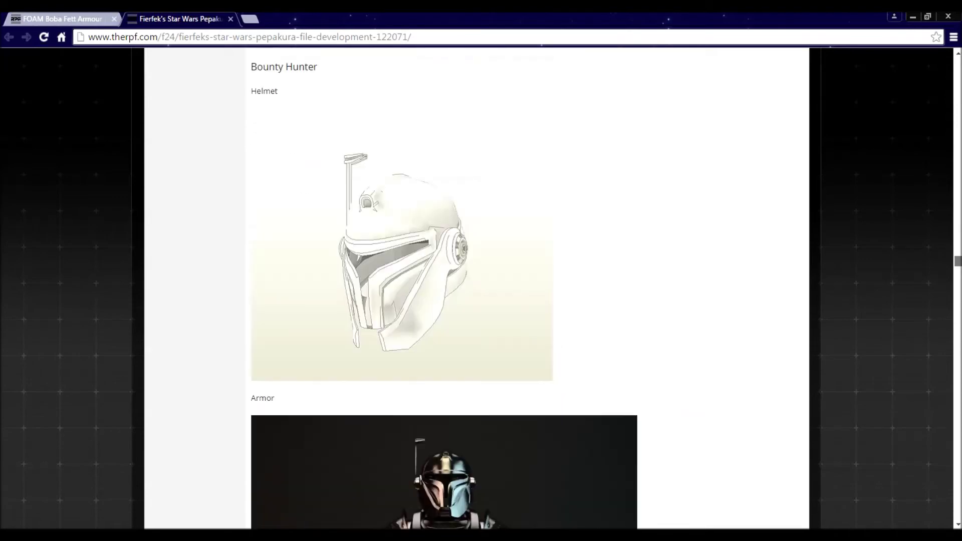
# Look through the thread's Boba Fett gauntlet and Old Republic helmet and armor models, back up to the Pre Vizsla section.
pyautogui.scroll(-20, 501, 288)
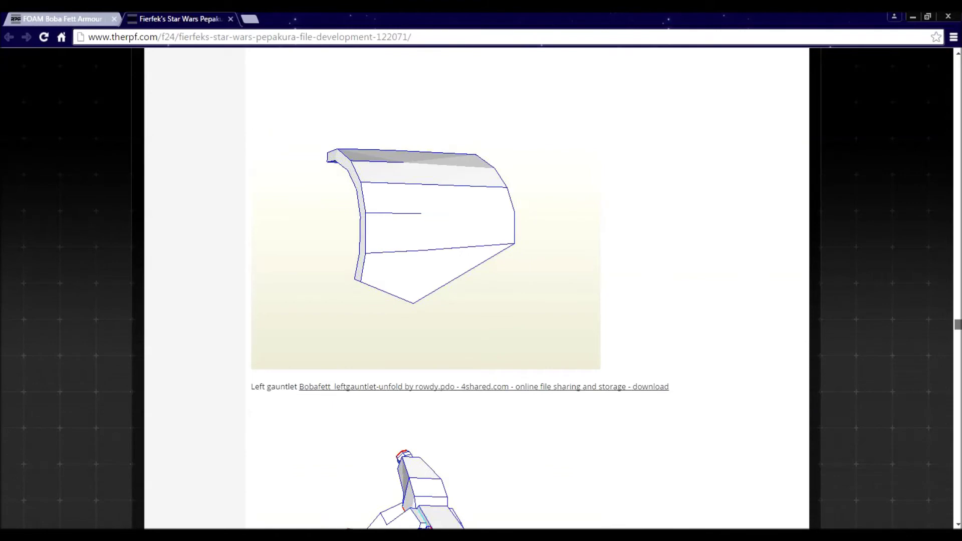
pyautogui.scroll(-10, 502, 289)
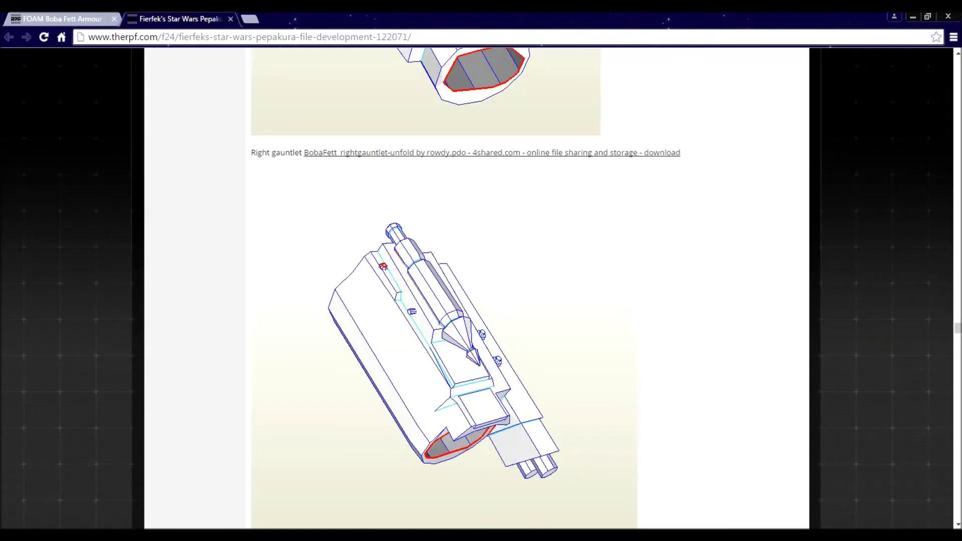
pyautogui.scroll(15, 501, 288)
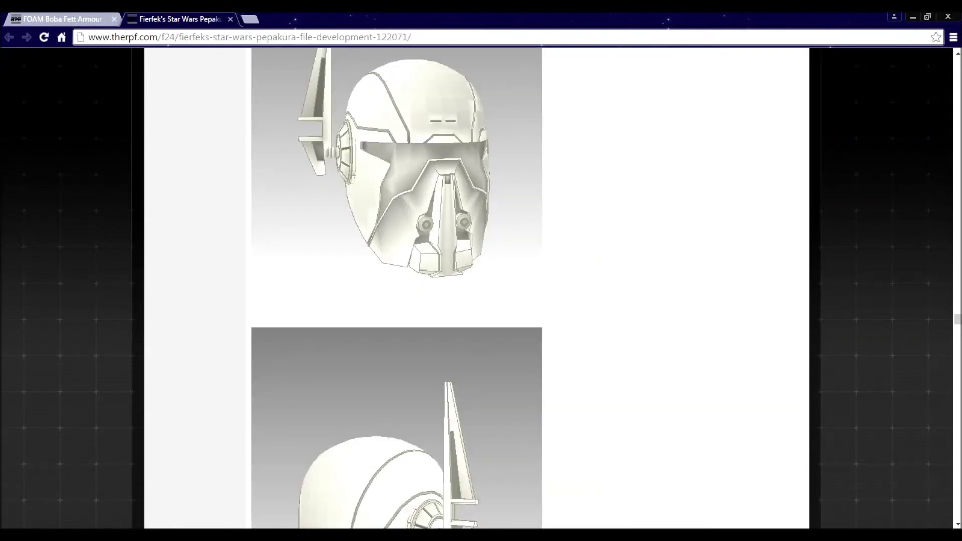
pyautogui.scroll(12, 501, 289)
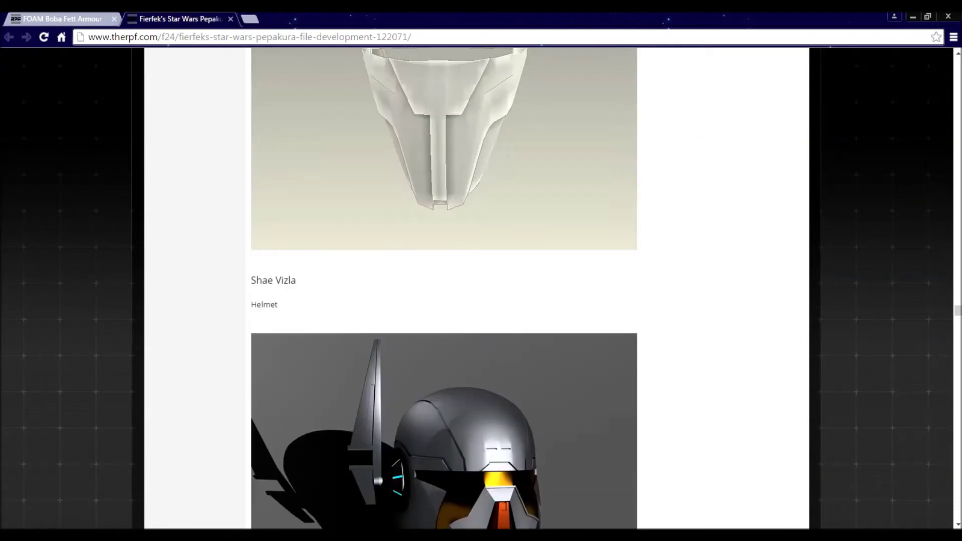
pyautogui.scroll(10, 502, 288)
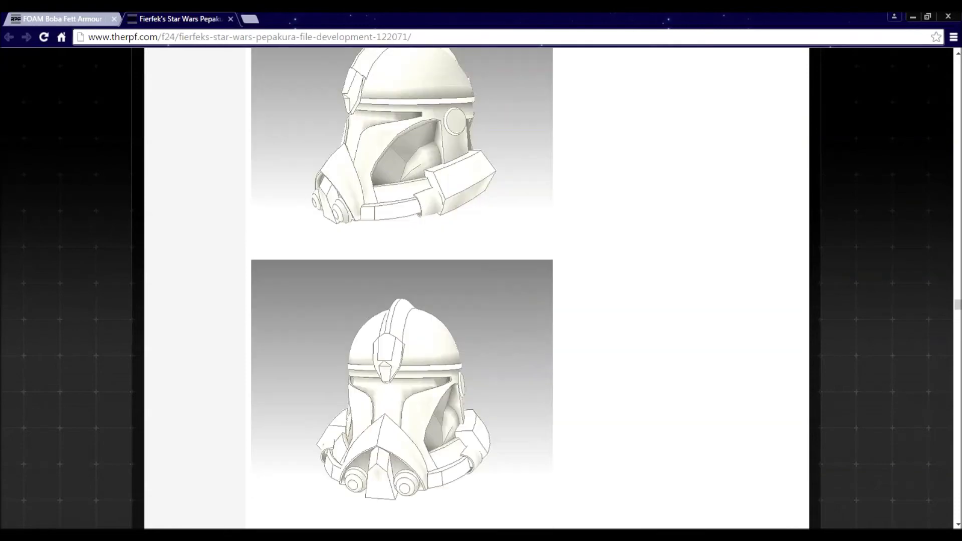
pyautogui.scroll(10, 502, 288)
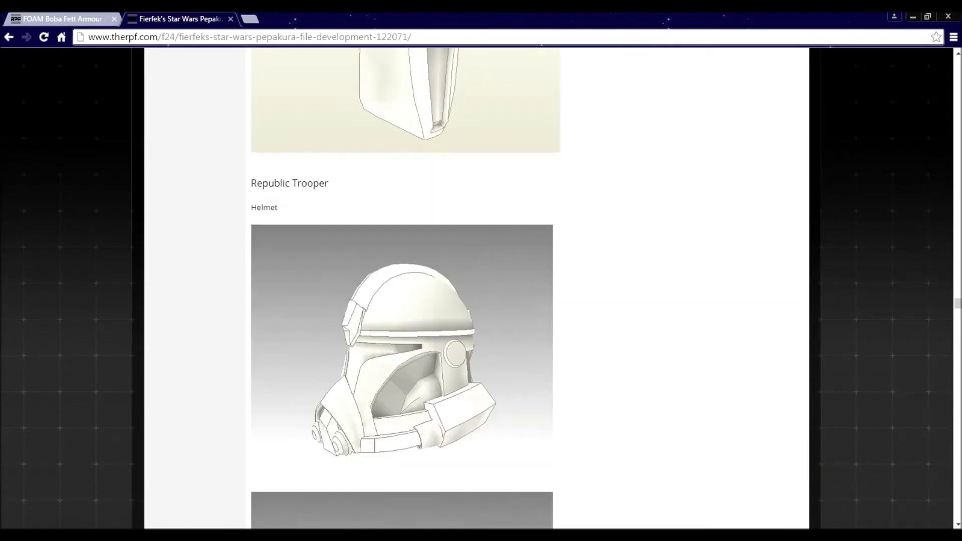
pyautogui.scroll(15, 501, 288)
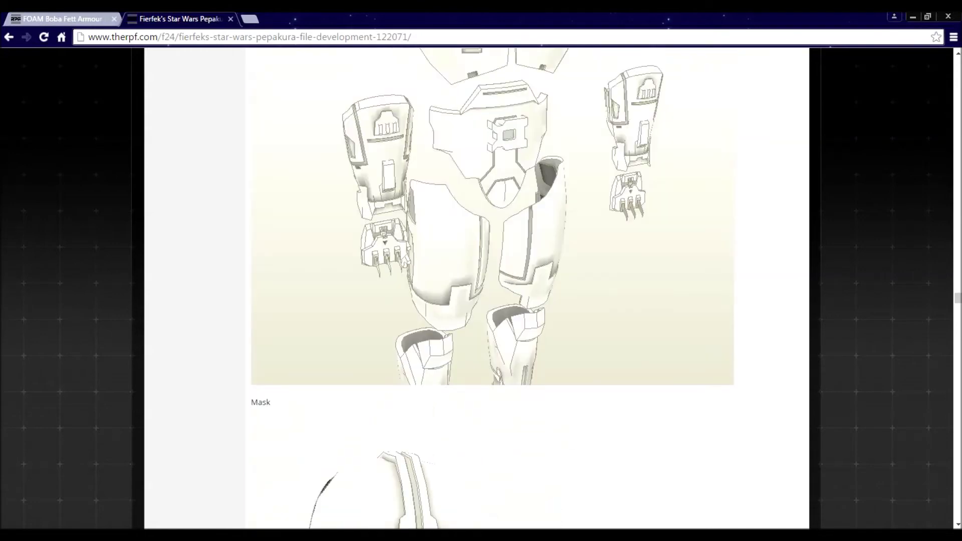
pyautogui.scroll(15, 502, 288)
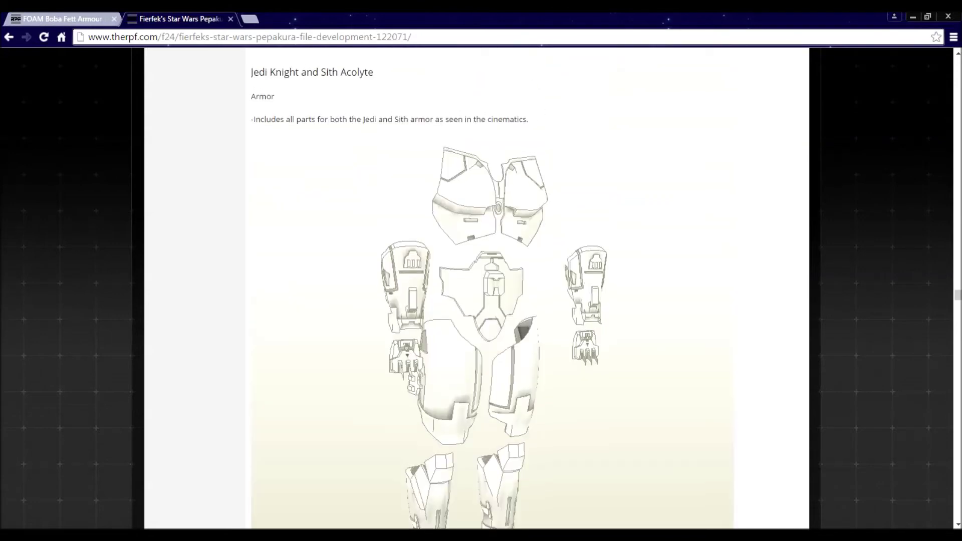
pyautogui.scroll(15, 501, 289)
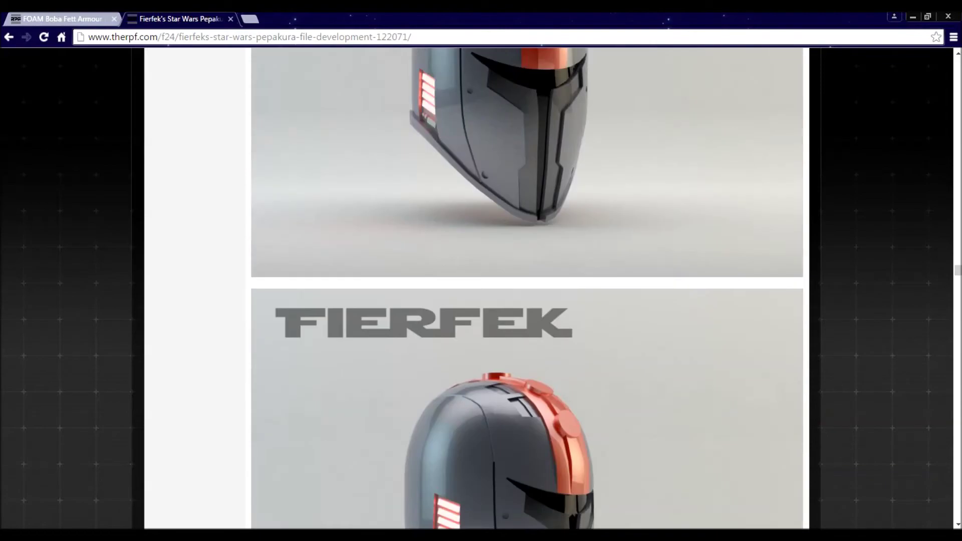
pyautogui.scroll(15, 501, 288)
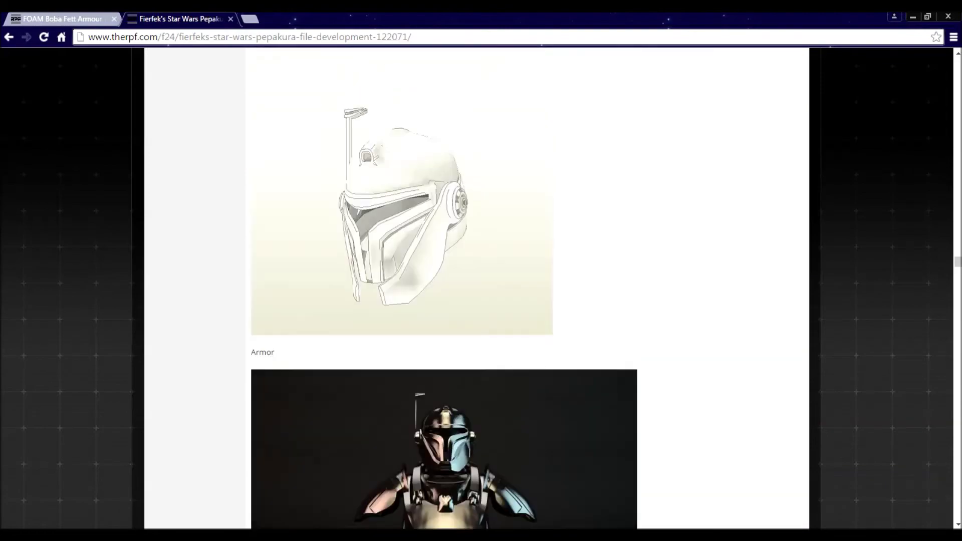
pyautogui.scroll(10, 501, 288)
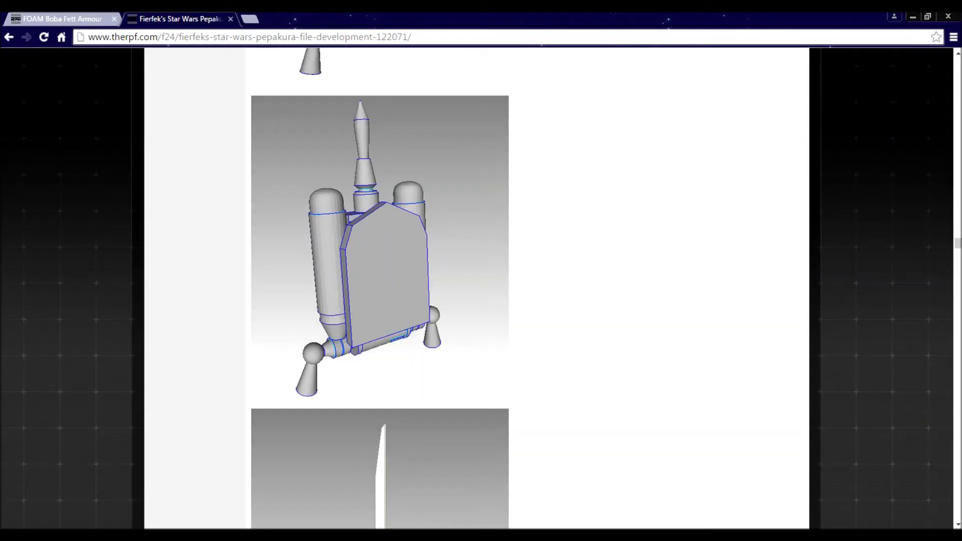
pyautogui.scroll(10, 501, 288)
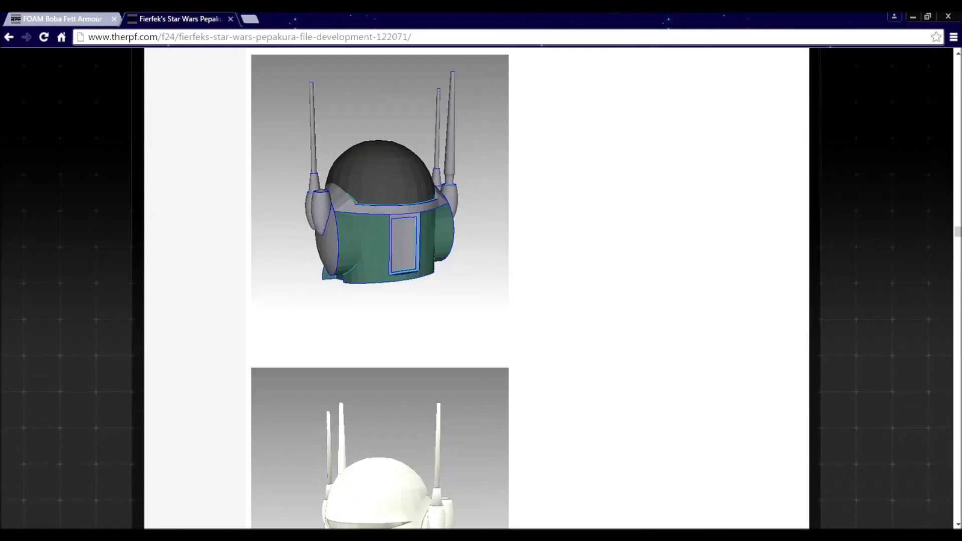
pyautogui.scroll(4, 501, 288)
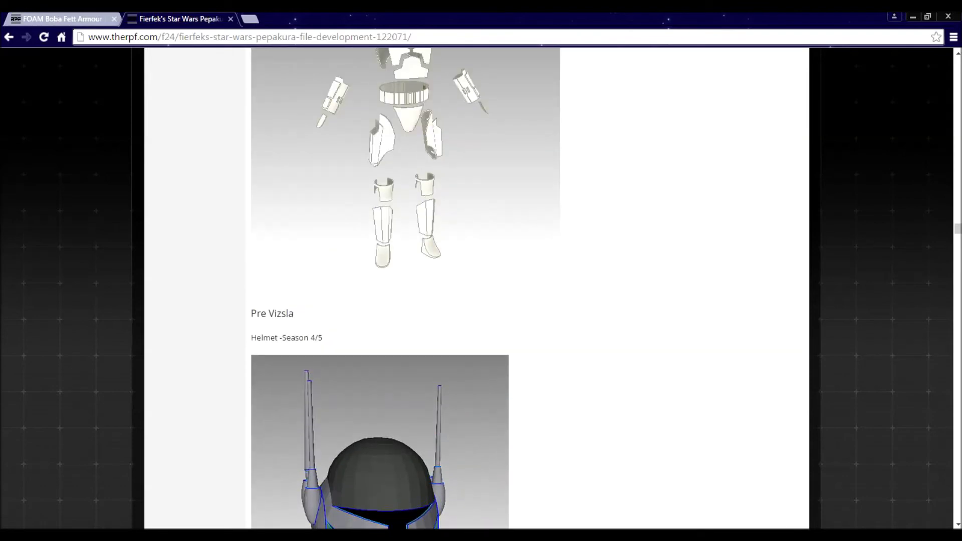
pyautogui.scroll(4, 502, 289)
# Find the thread's Boba Fett section and open the 4shared download page for BobaFett_helmet_unfolded_by_fierfek.pdo.
pyautogui.scroll(-14, 501, 288)
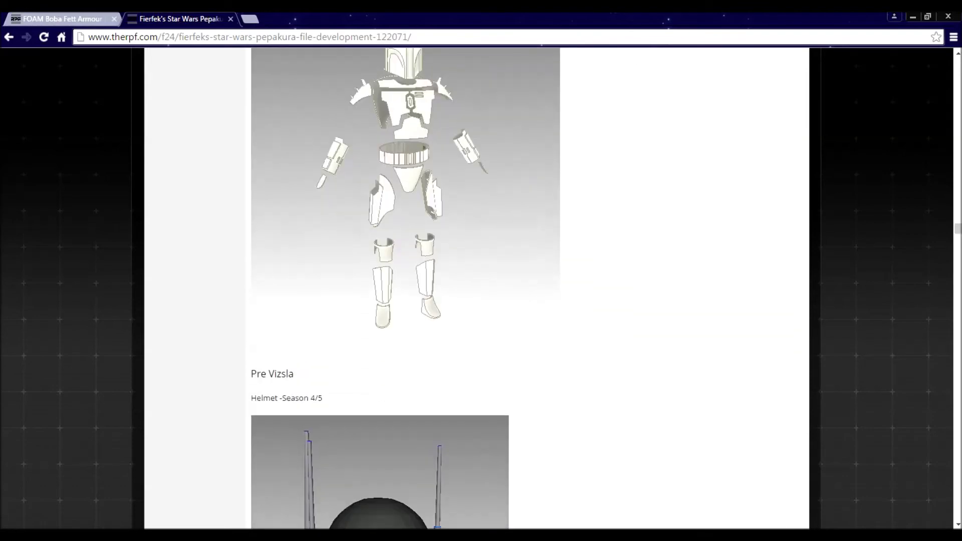
pyautogui.scroll(-20, 501, 288)
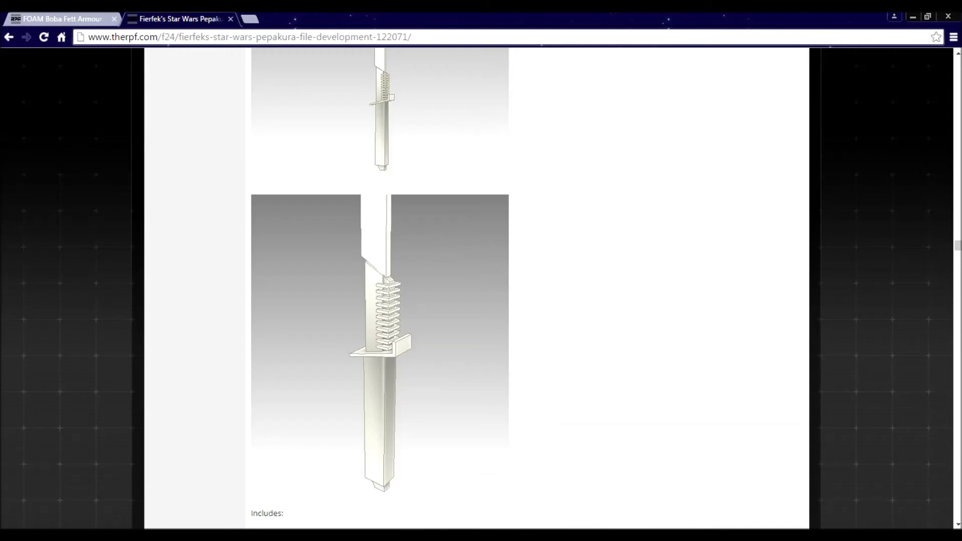
pyautogui.scroll(-20, 501, 288)
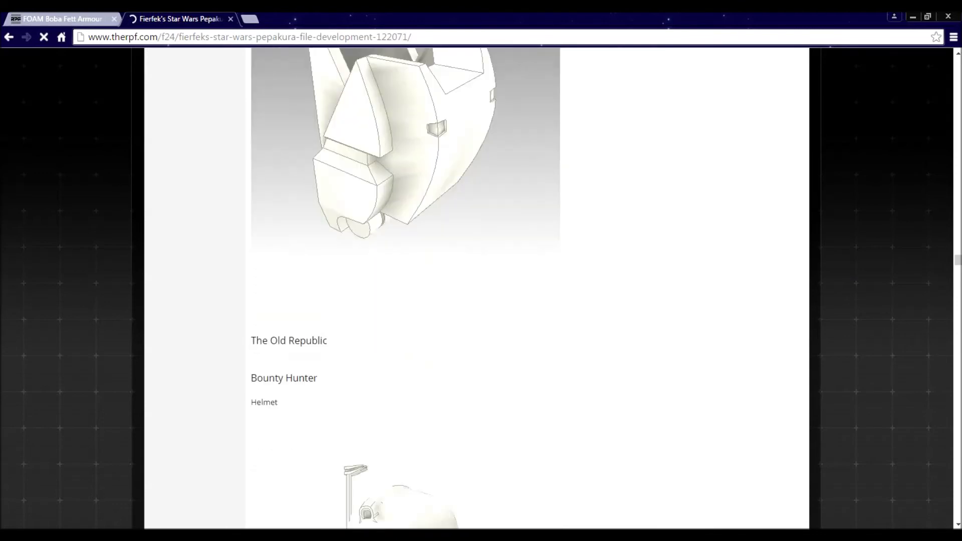
pyautogui.scroll(-6, 501, 288)
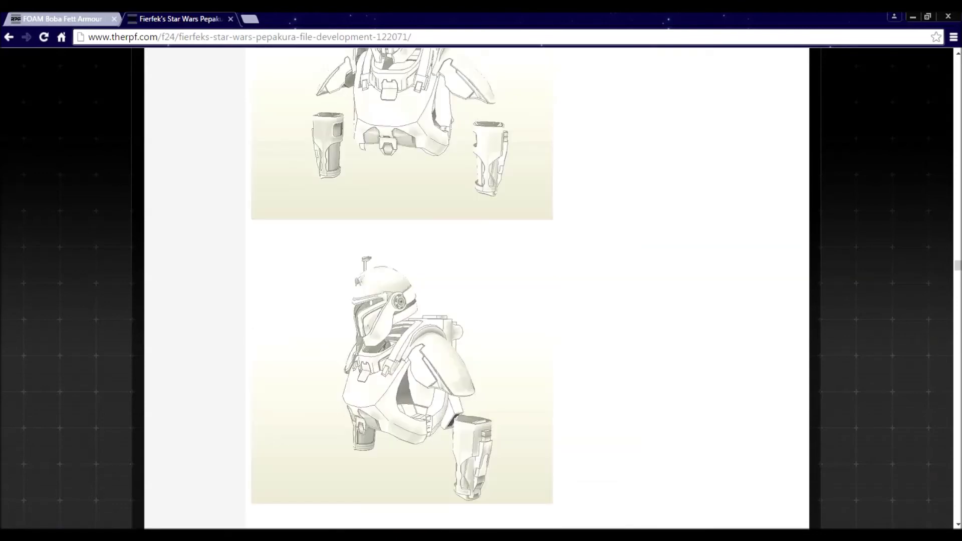
pyautogui.scroll(-20, 502, 288)
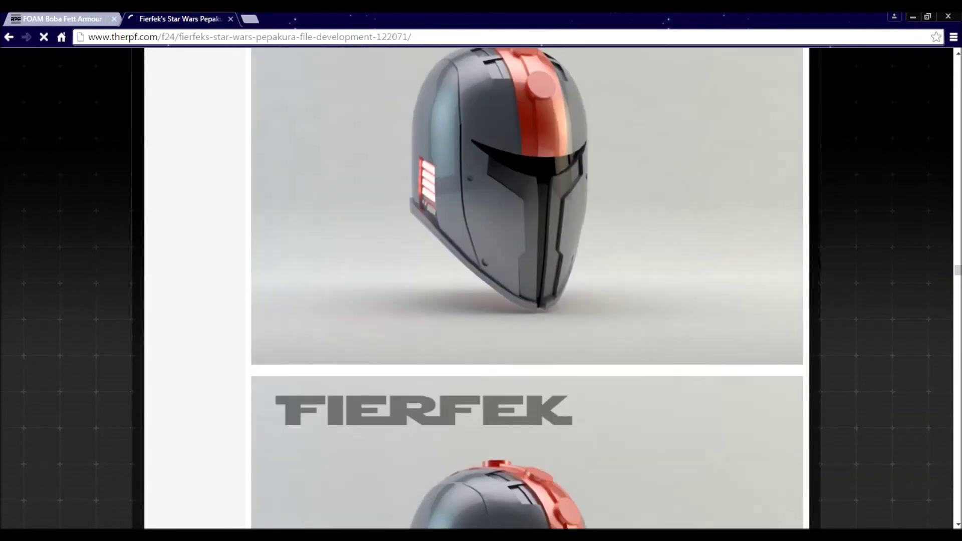
pyautogui.scroll(-20, 501, 288)
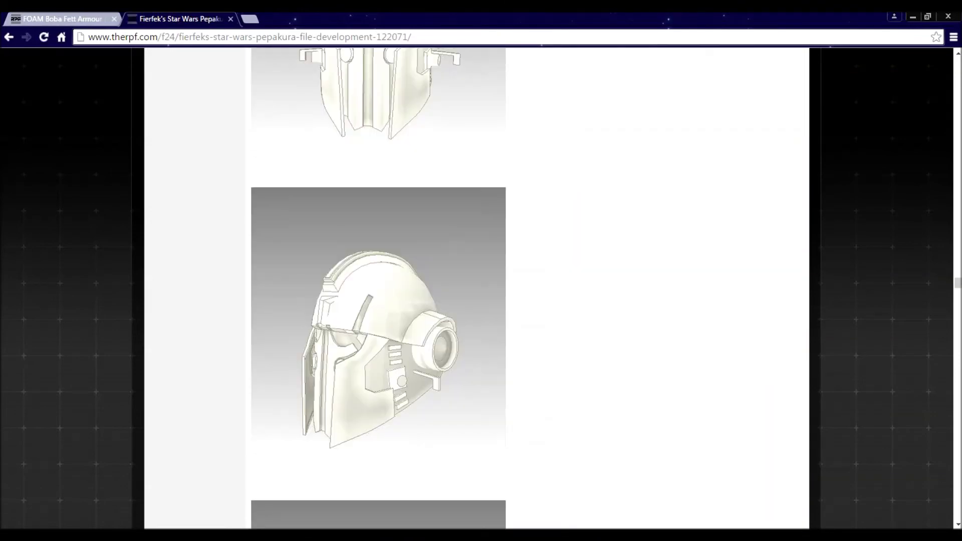
pyautogui.scroll(-20, 501, 288)
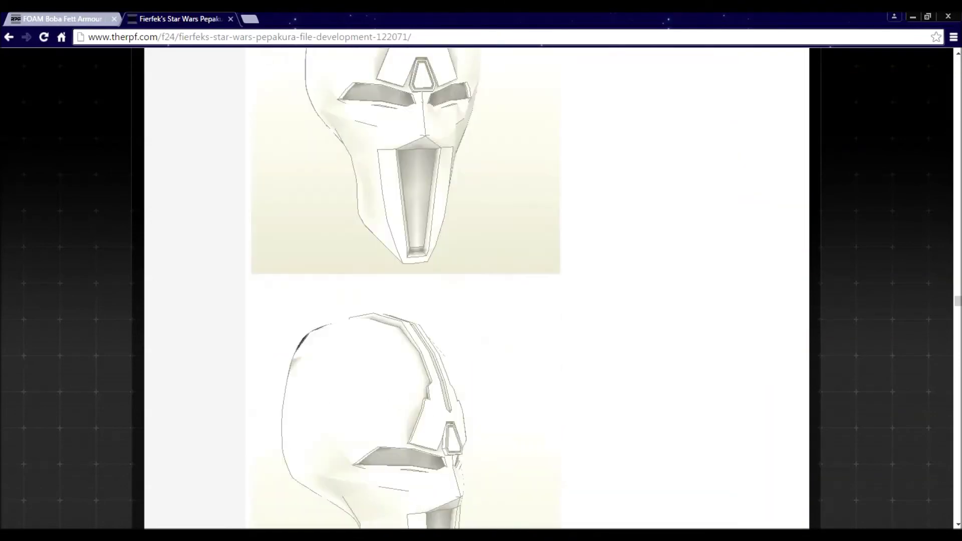
pyautogui.scroll(-20, 501, 288)
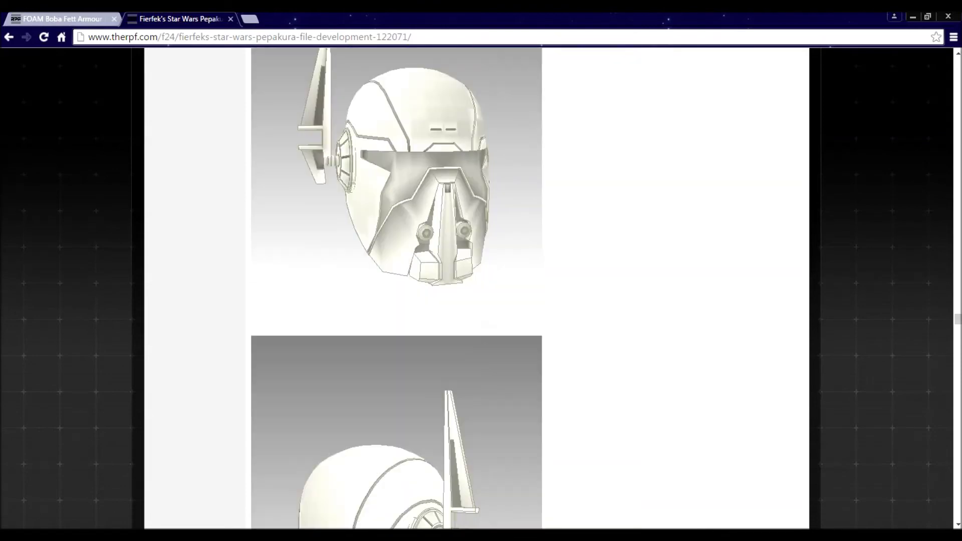
pyautogui.scroll(-12, 501, 289)
pyautogui.scroll(6, 501, 288)
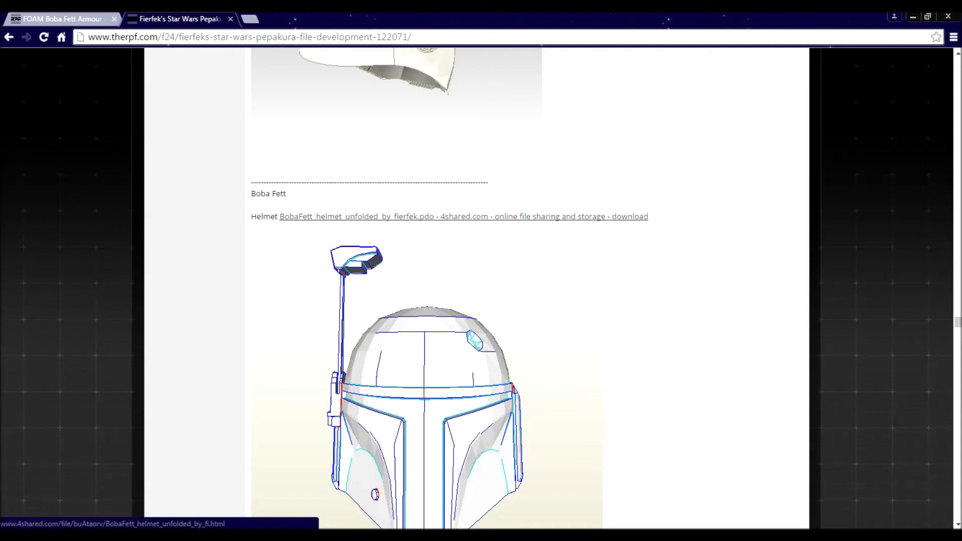
pyautogui.click(464, 217)
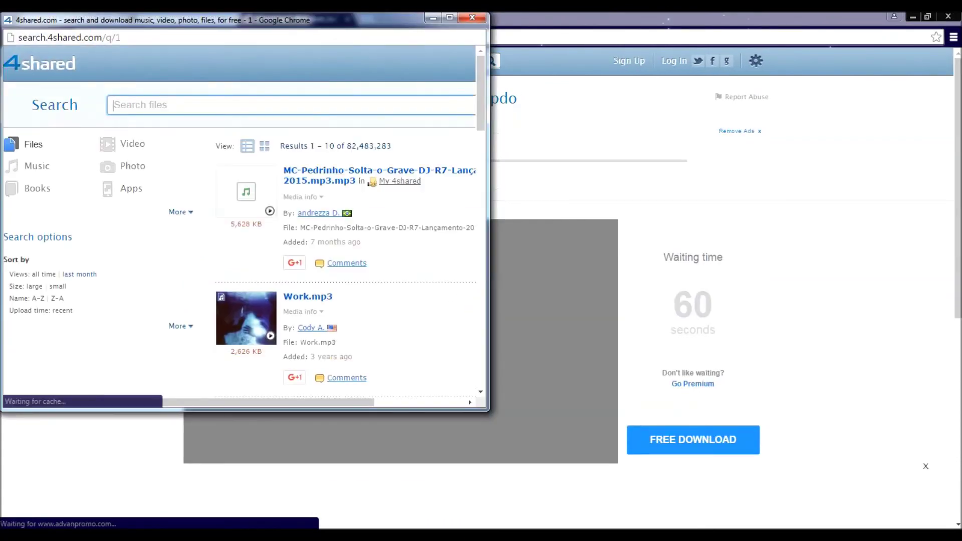
# Close the 4shared search pop-up, download the helmet PDO with the Facebook one-click option, and close the download page.
pyautogui.scroll(-3, 241, 226)
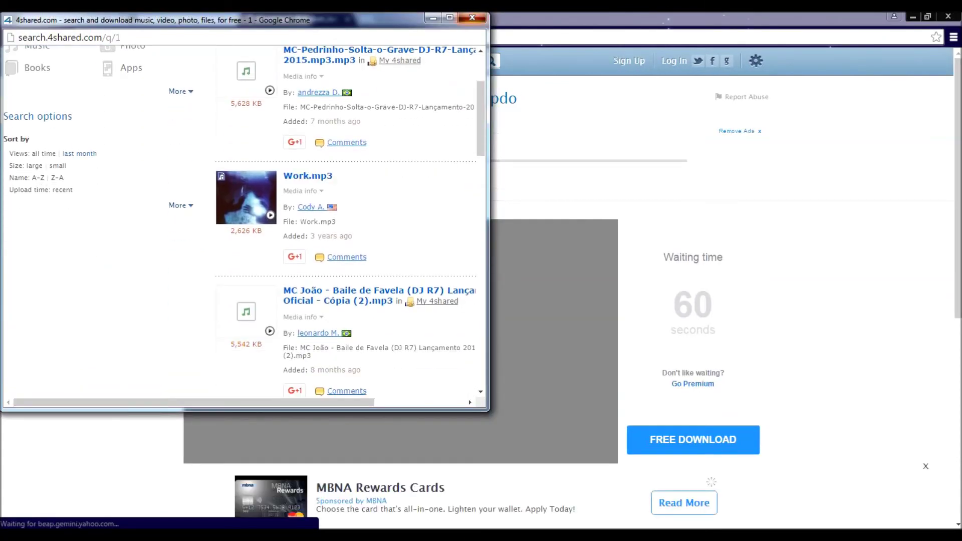
pyautogui.click(472, 18)
pyautogui.scroll(-1, 477, 261)
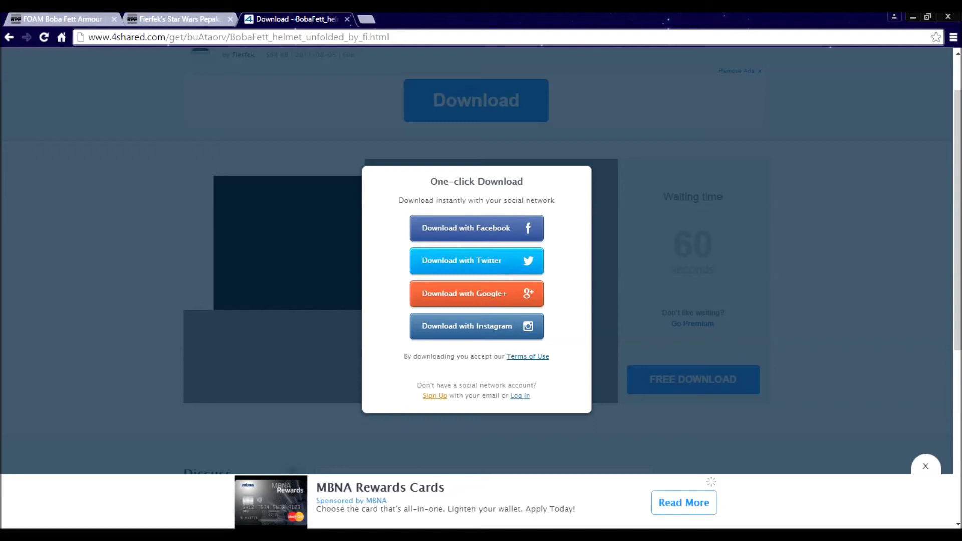
pyautogui.click(466, 228)
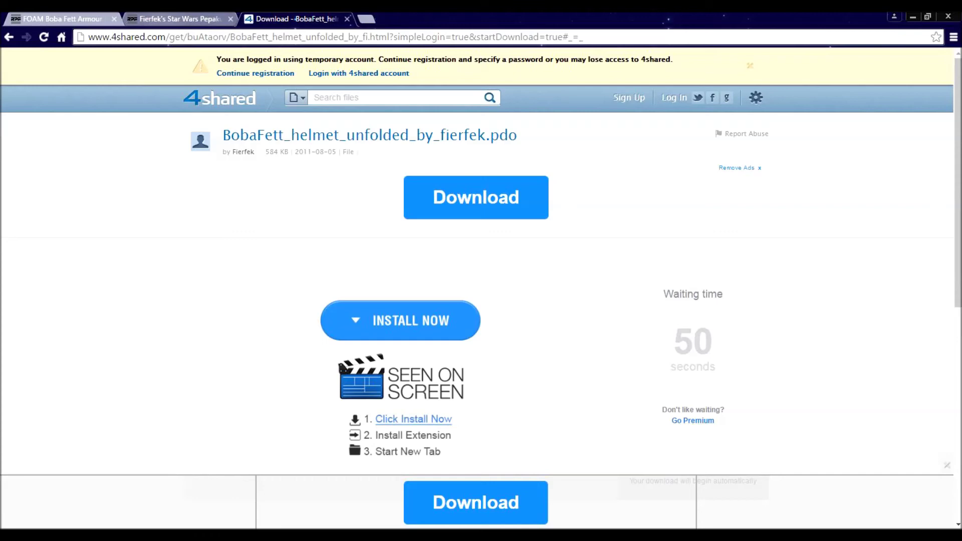
pyautogui.click(176, 18)
pyautogui.click(295, 19)
pyautogui.click(346, 19)
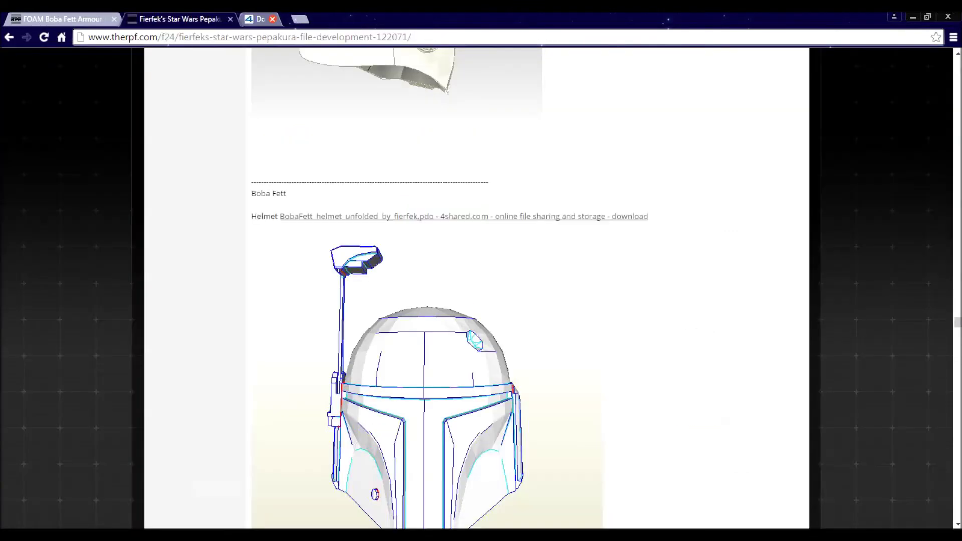
# Switch to Pepakura Viewer and open BobaFett_helmet_unfolded_by_fierfek.pdo from the Downloads folder.
pyautogui.scroll(-10, 476, 288)
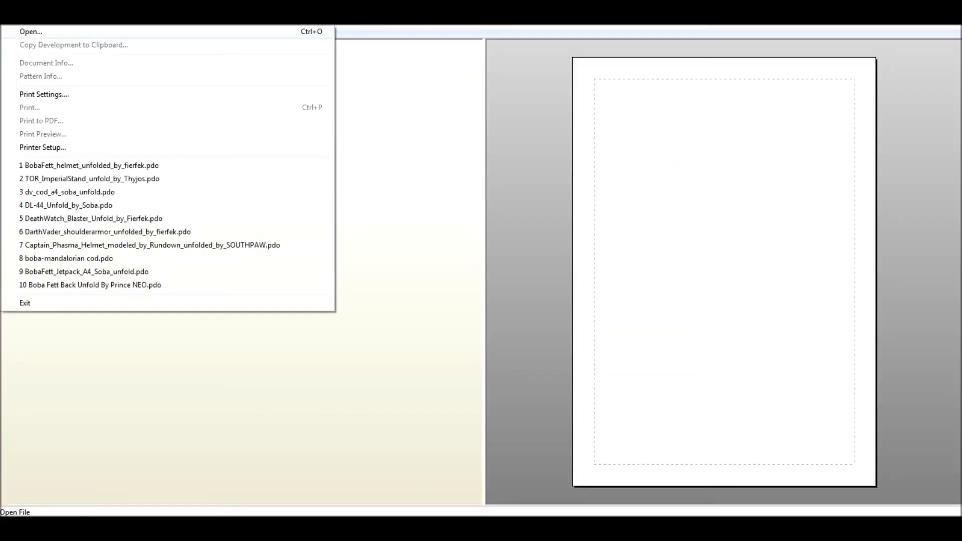
pyautogui.press('Return')
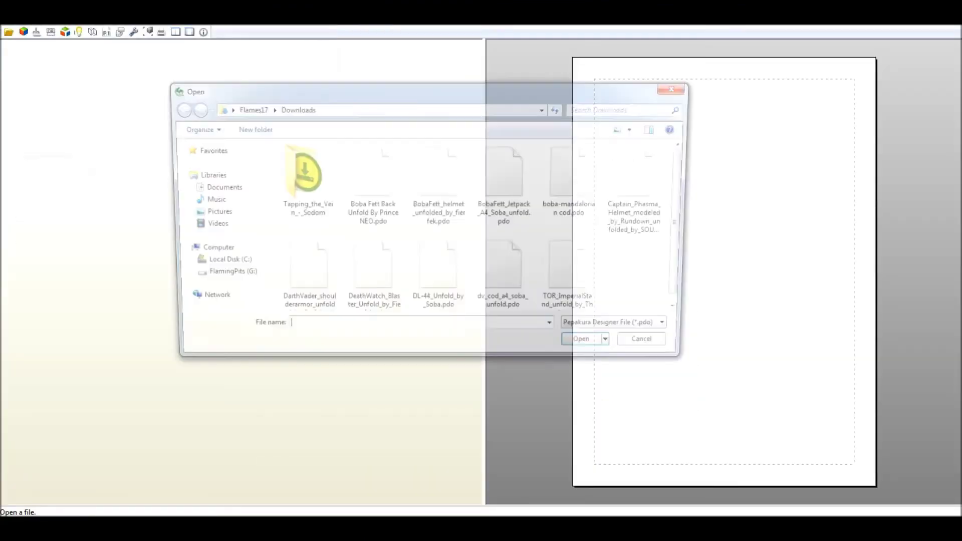
pyautogui.doubleClick(439, 180)
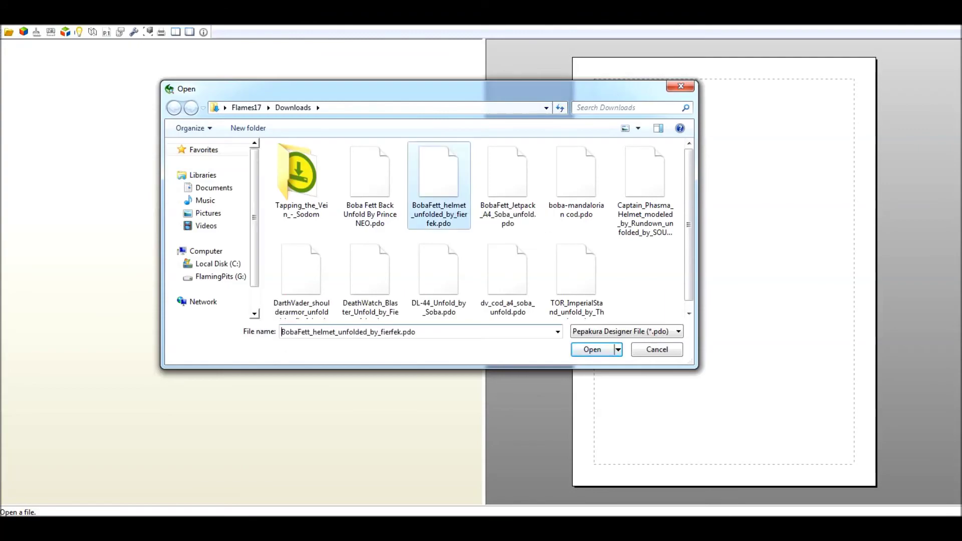
# Rotate the 3D Boba Fett helmet to examine its front, cheeks, dome and lower edge from several angles.
pyautogui.moveTo(286, 420); pyautogui.dragTo(265, 391)
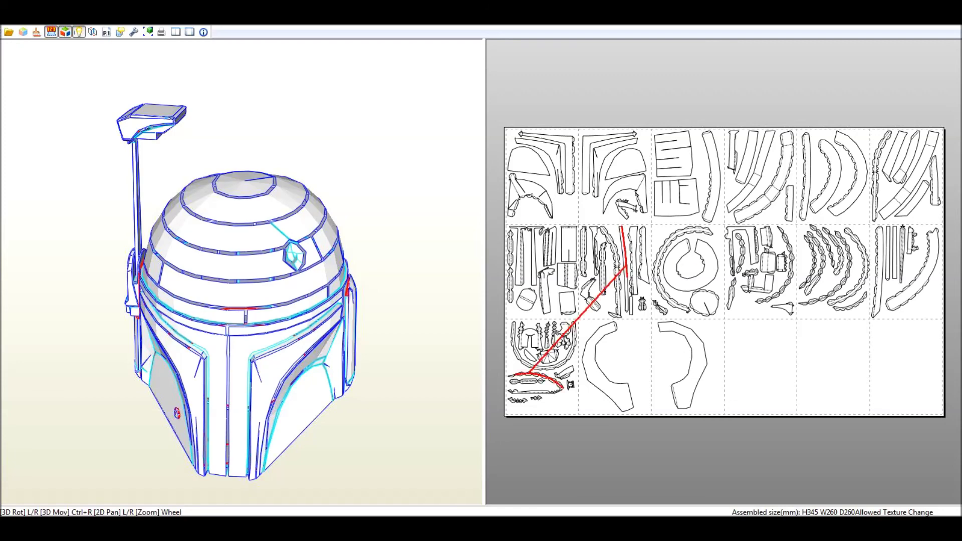
pyautogui.moveTo(176, 413); pyautogui.dragTo(215, 360)
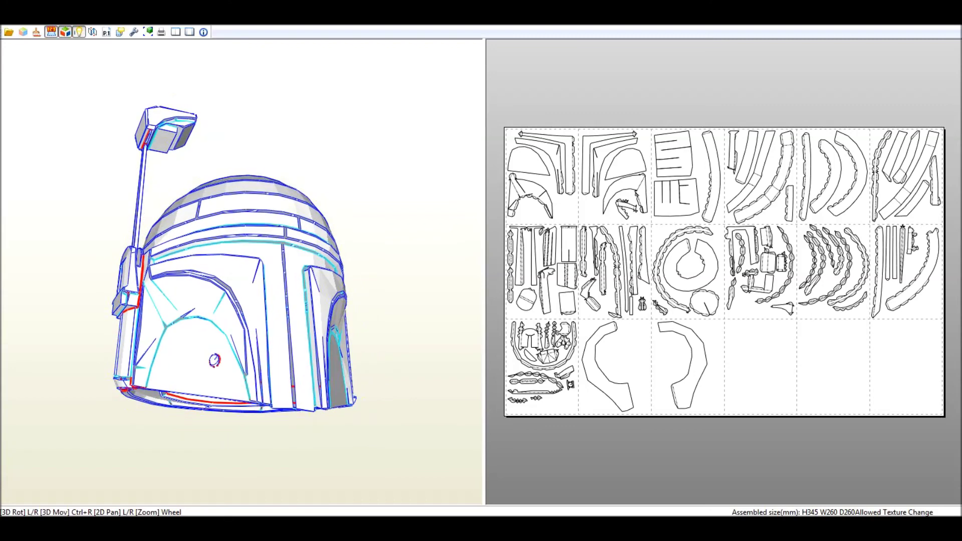
pyautogui.moveTo(214, 360); pyautogui.dragTo(224, 387)
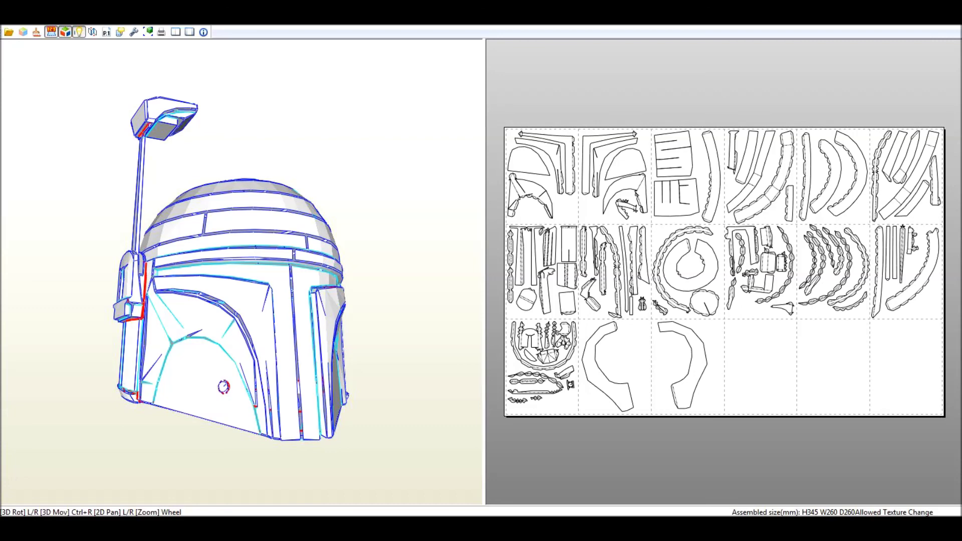
pyautogui.moveTo(223, 387)
pyautogui.mouseDown()
pyautogui.moveTo(225, 418)
pyautogui.moveTo(228, 381)
pyautogui.mouseUp()
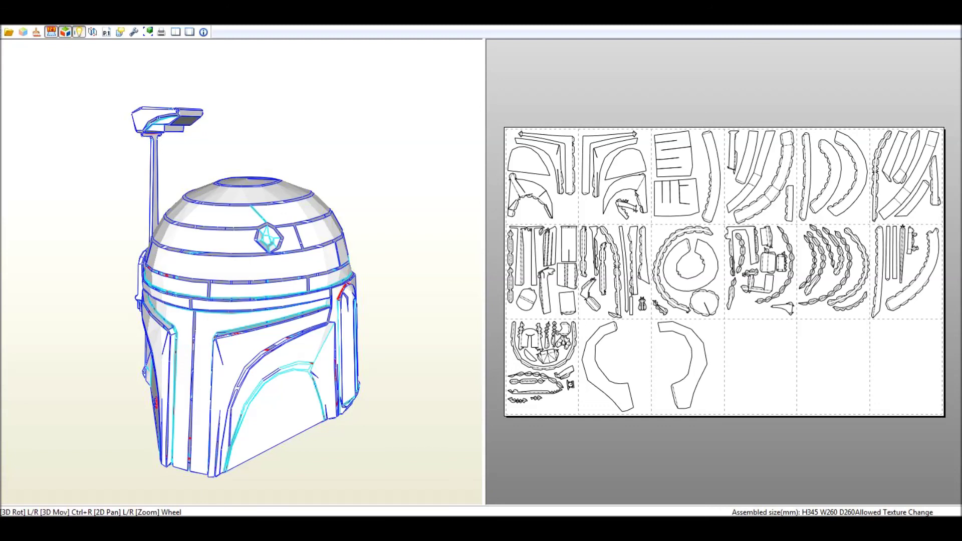
pyautogui.moveTo(190, 417); pyautogui.dragTo(191, 381)
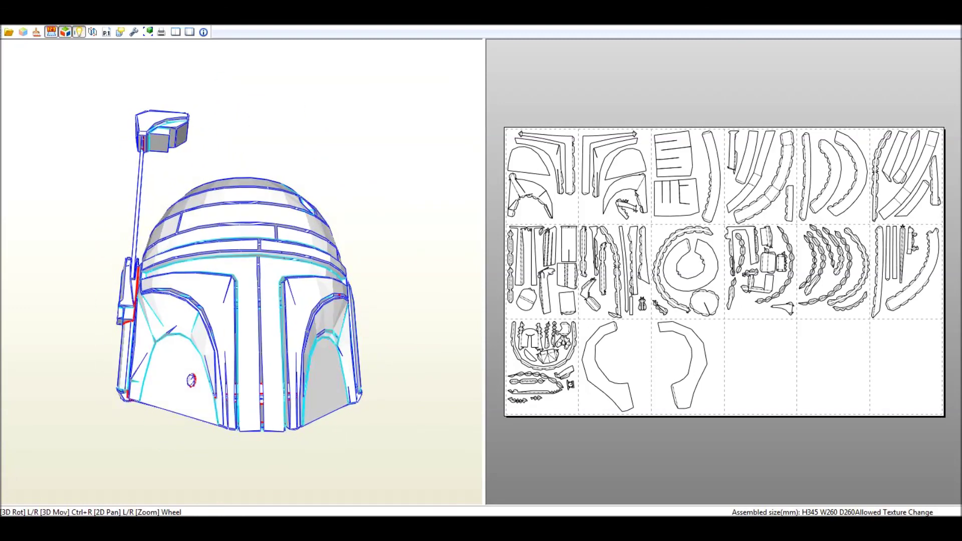